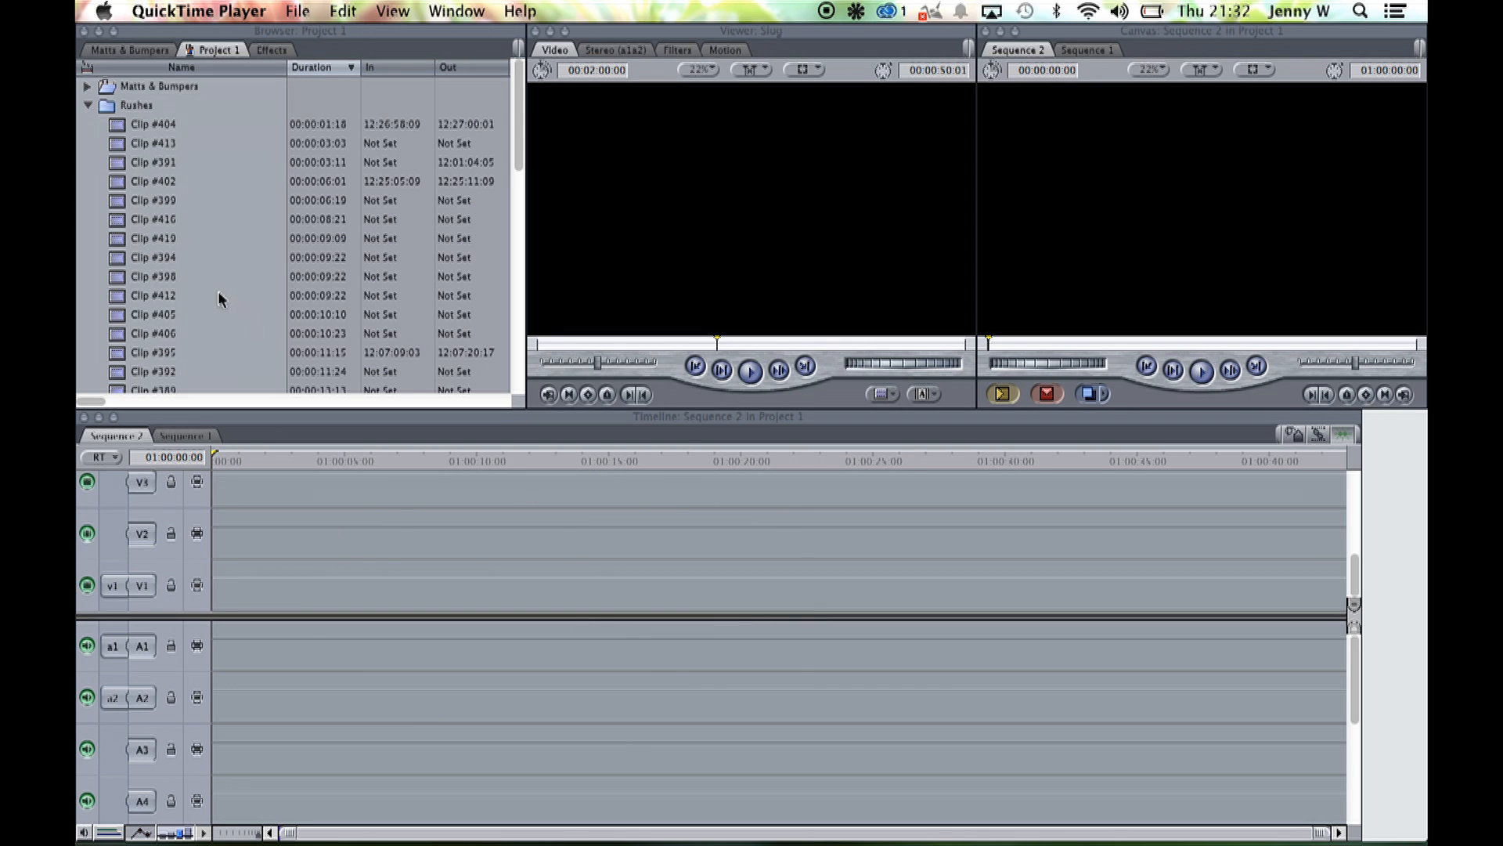
# Load Clip #413 and then Clip #391 from the Rushes bin for viewing, and play through Clip #391
pyautogui.doubleClick(115, 149)
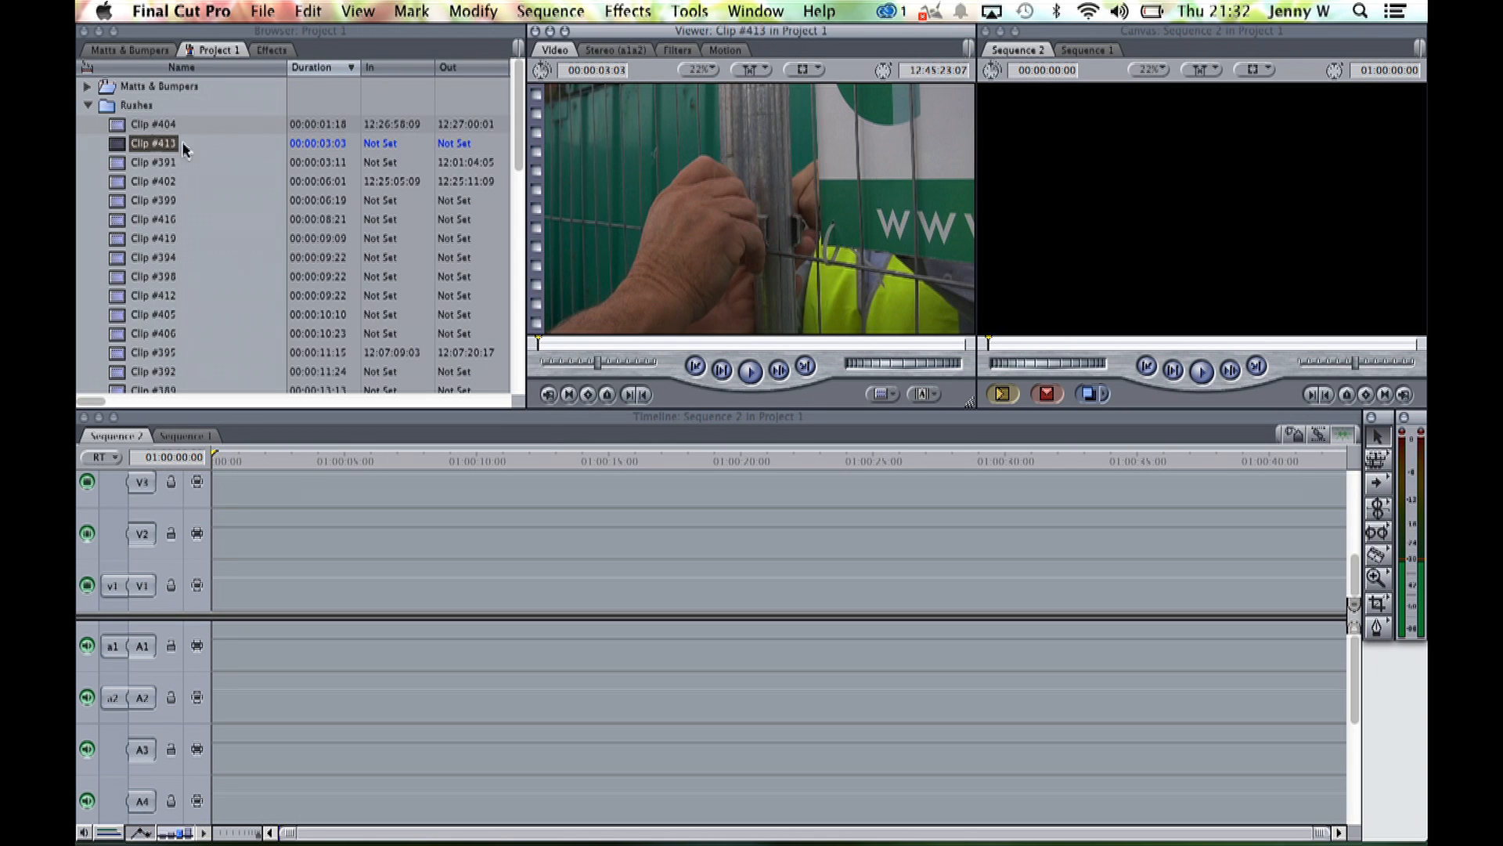
pyautogui.doubleClick(116, 163)
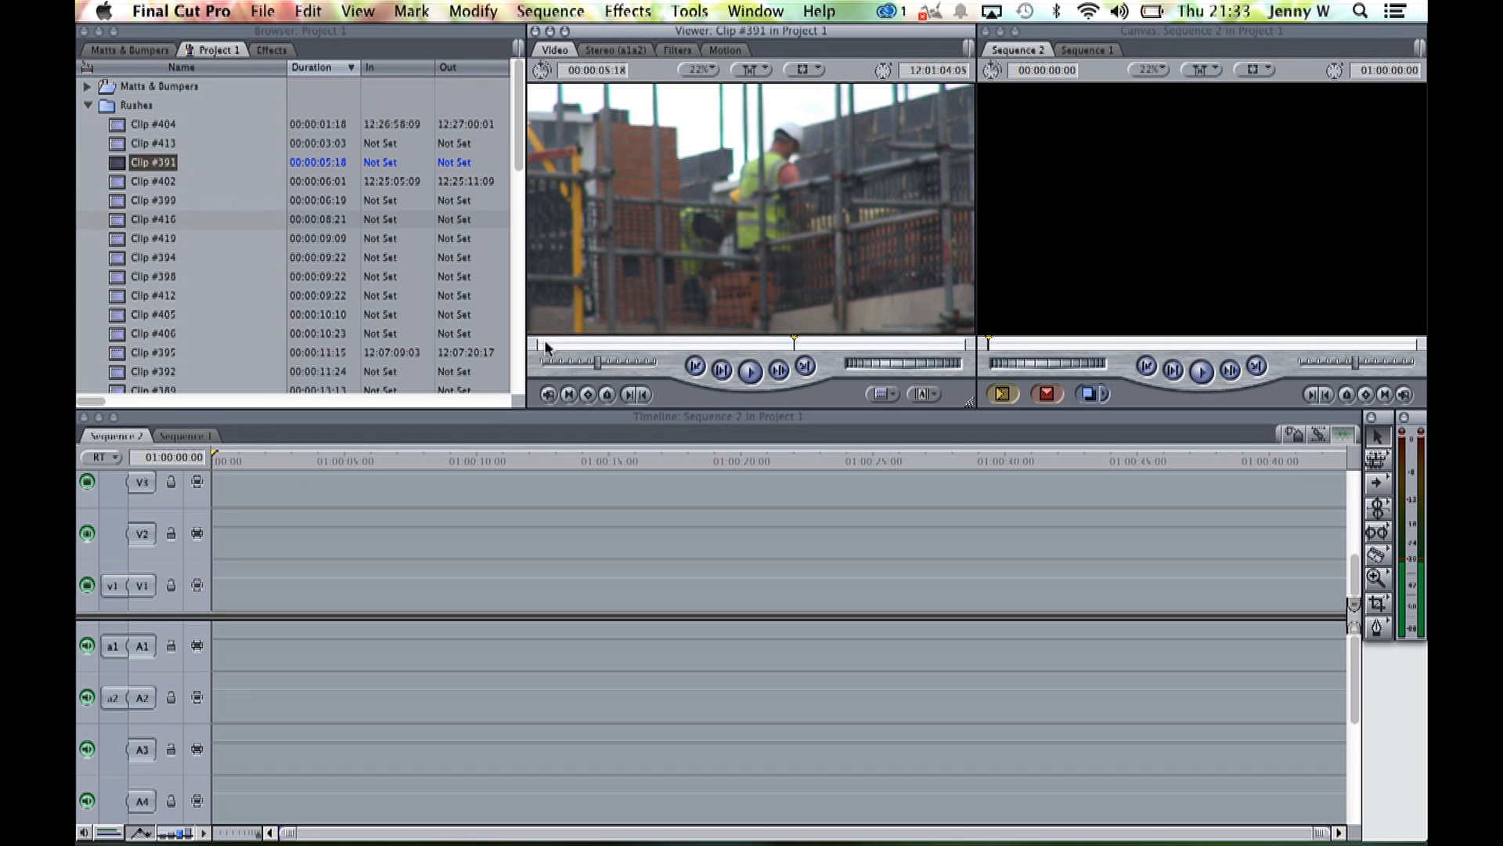
pyautogui.moveTo(544, 344)
pyautogui.mouseDown()
pyautogui.moveTo(938, 344)
pyautogui.moveTo(552, 342)
pyautogui.mouseUp()
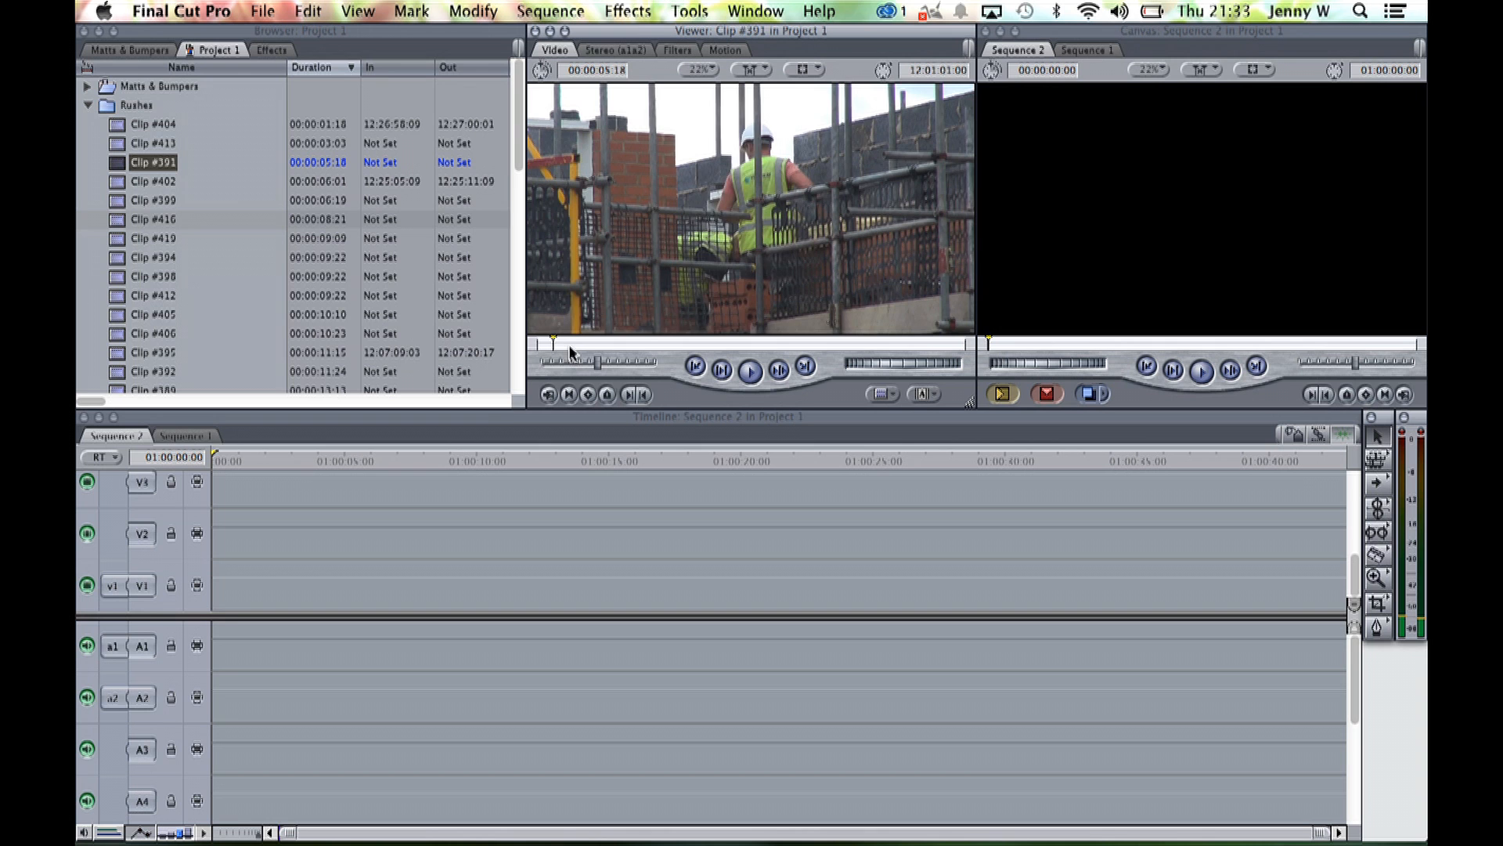
pyautogui.click(569, 344)
pyautogui.press('space')
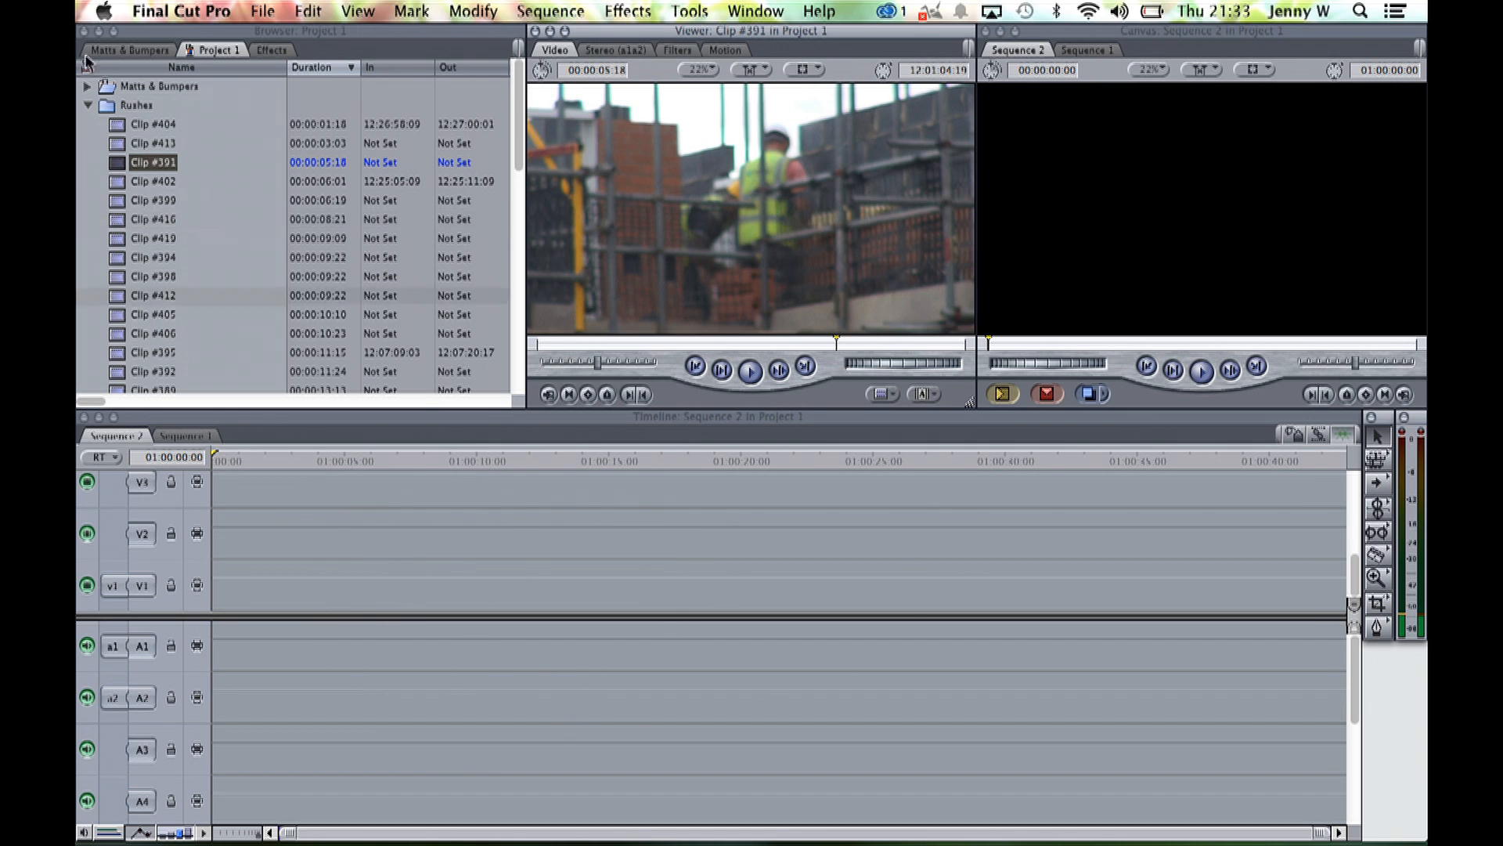
# Collapse the Rushes bin, create a new sequence with its default name, and open it in the timeline
pyautogui.click(89, 106)
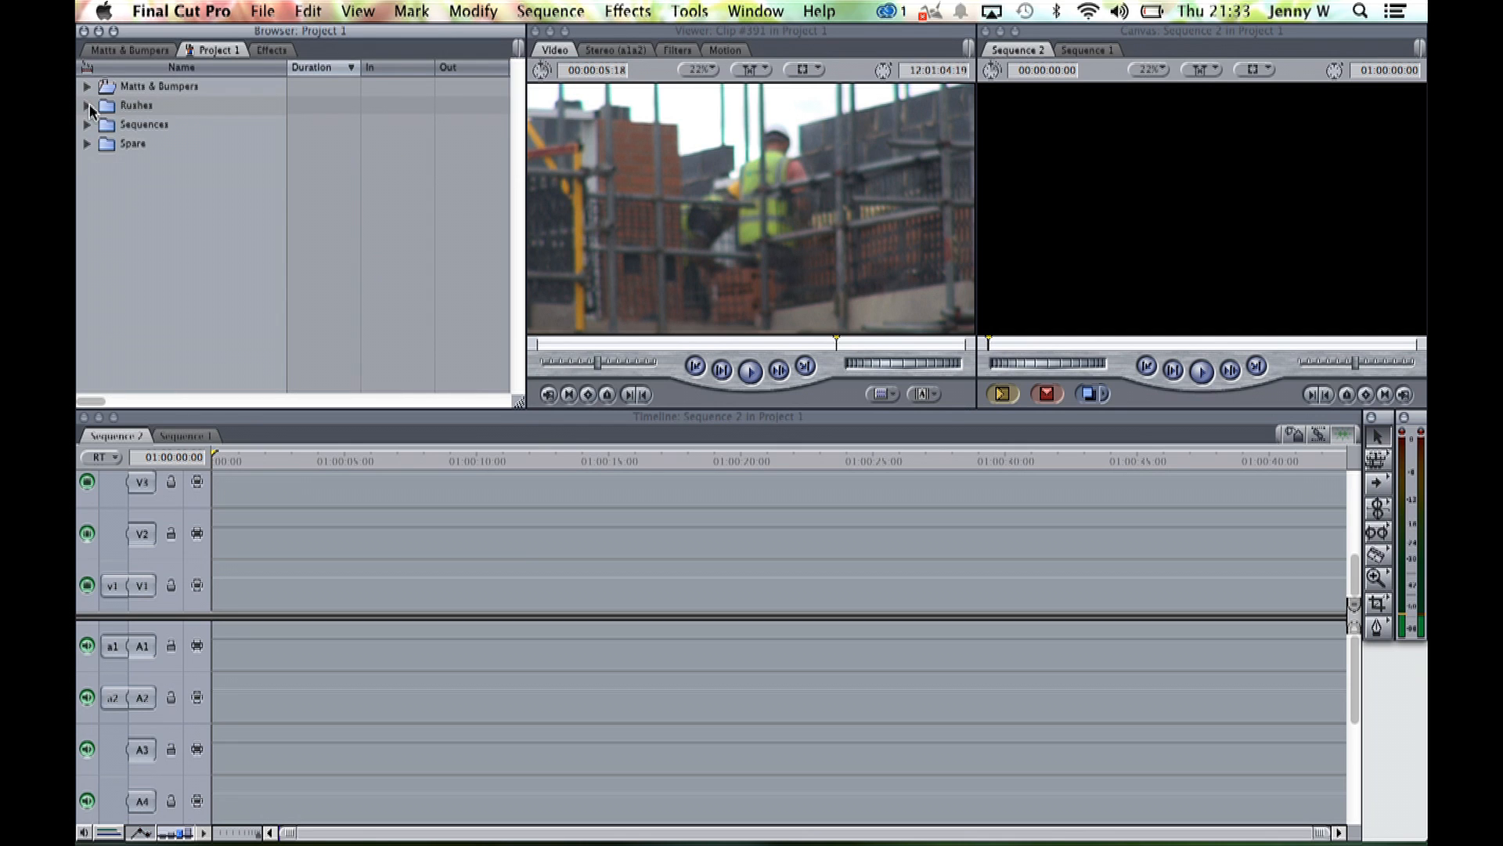
pyautogui.rightClick(137, 201)
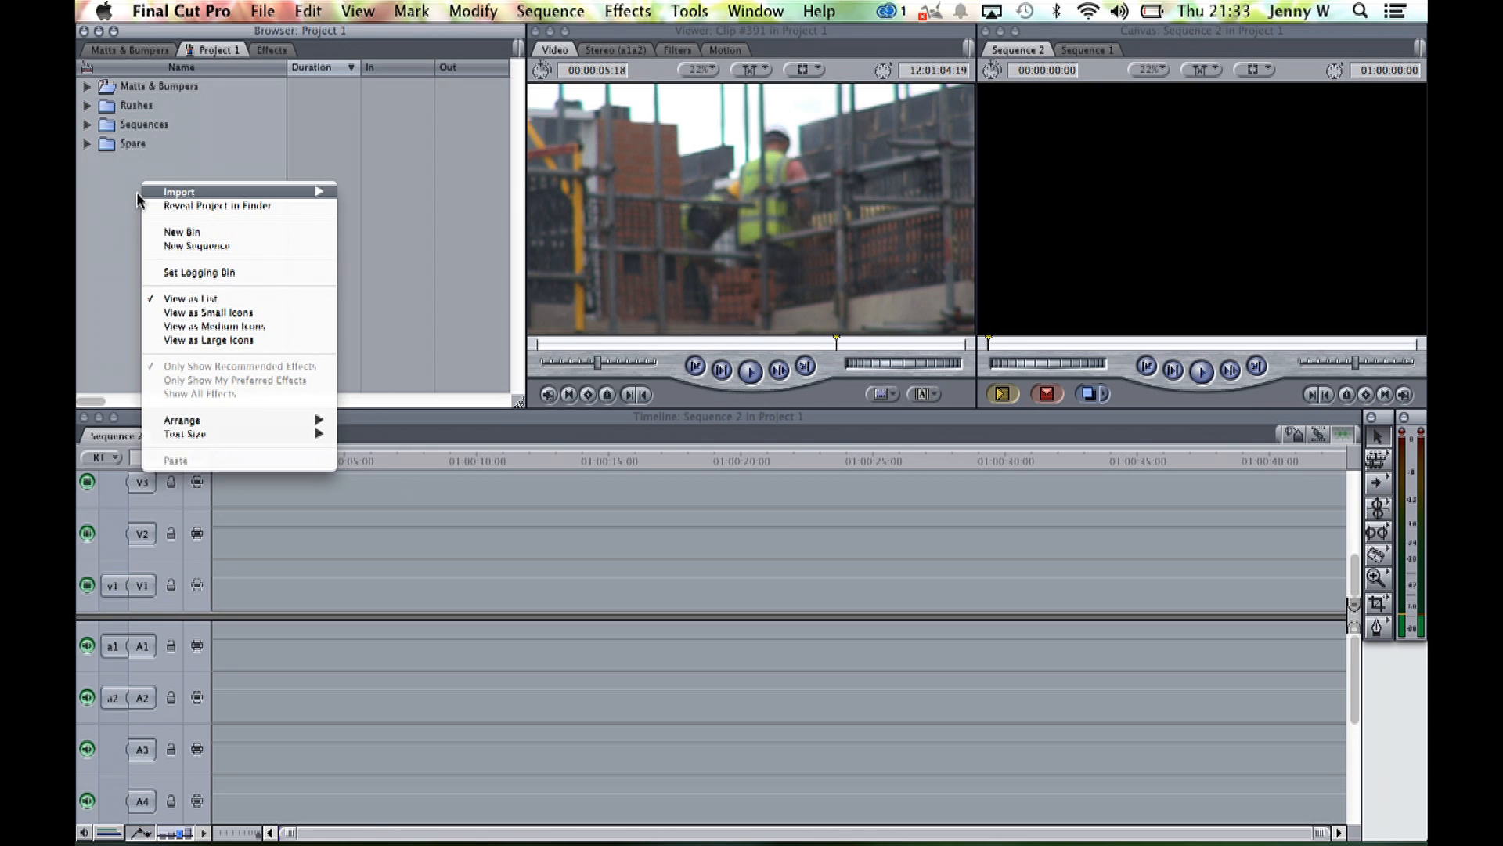
pyautogui.click(196, 247)
pyautogui.click(181, 161)
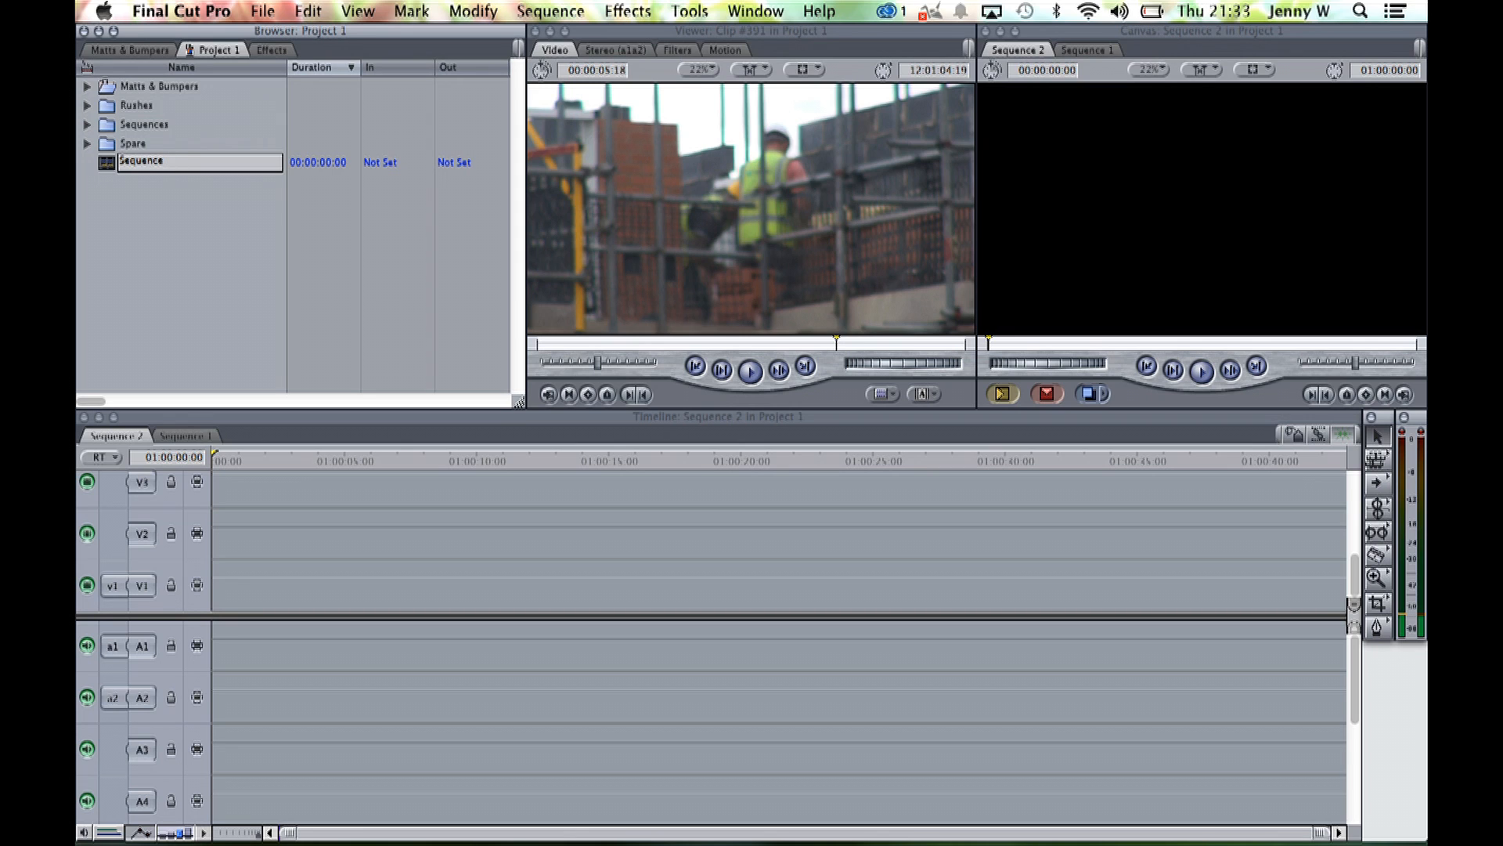
pyautogui.click(217, 225)
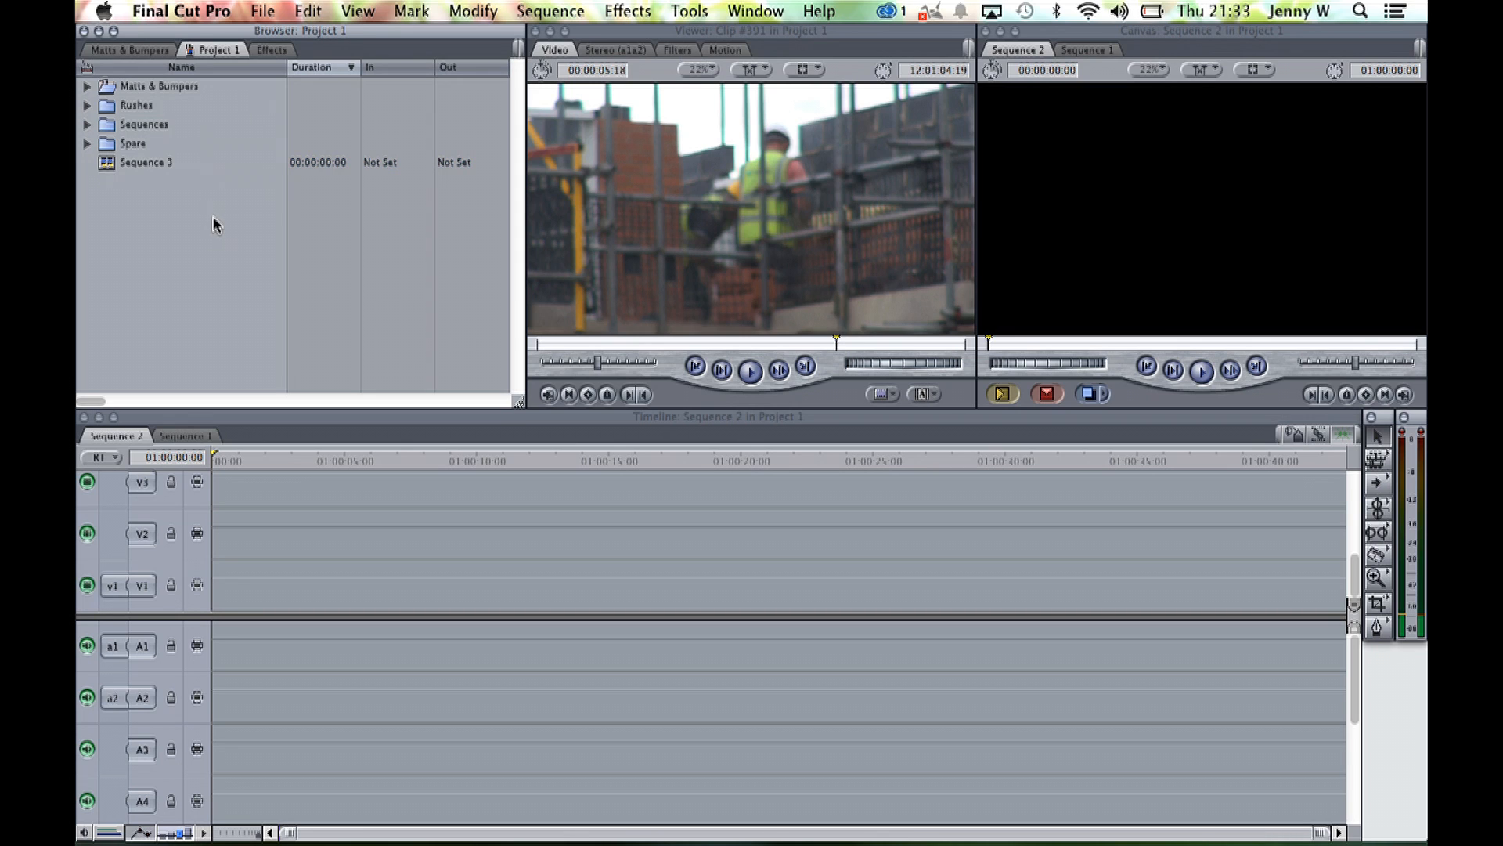
pyautogui.click(107, 163)
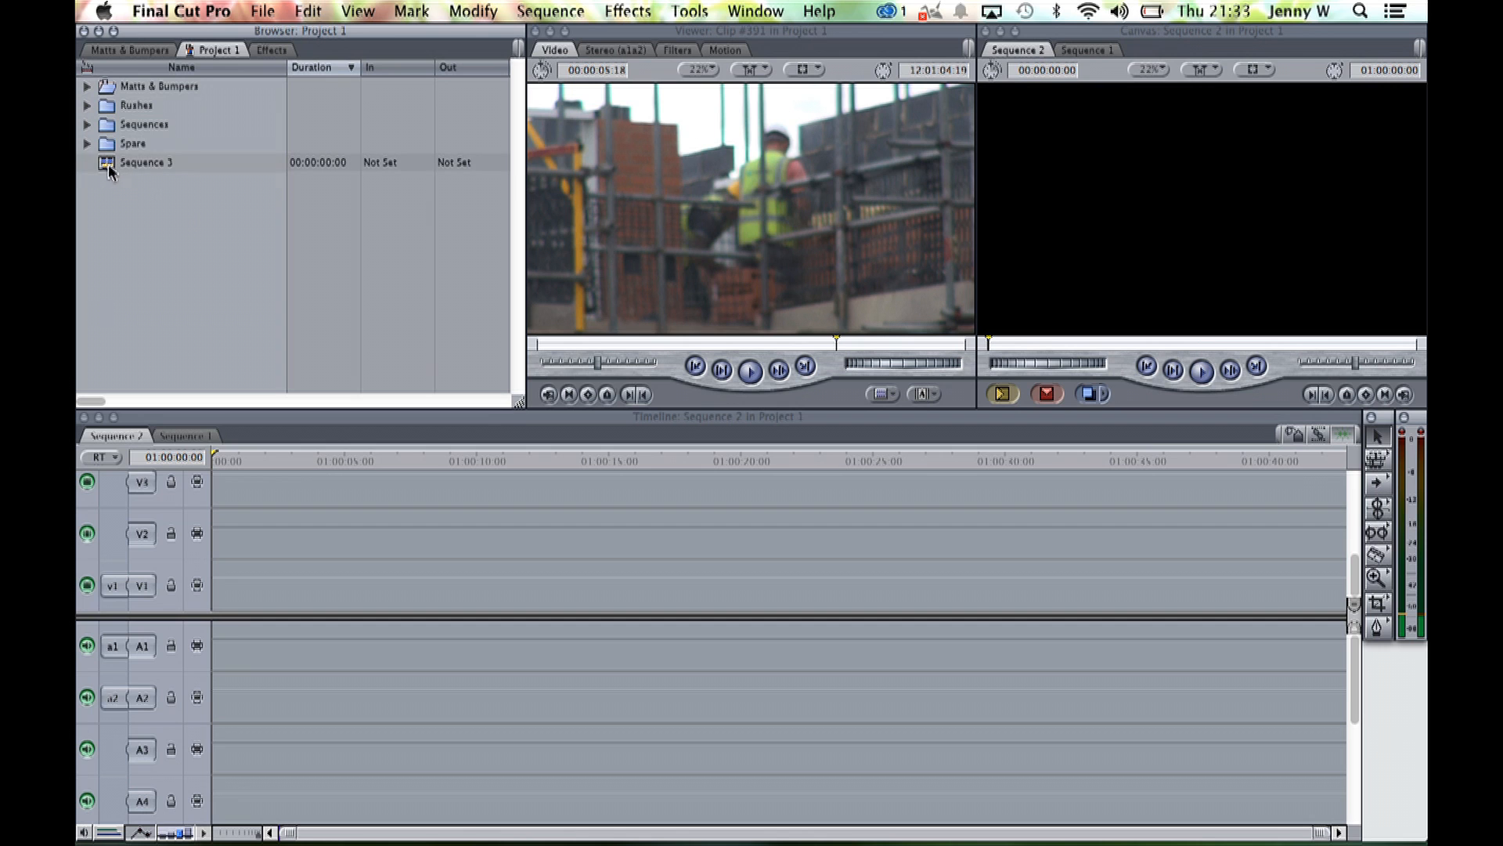
pyautogui.doubleClick(108, 166)
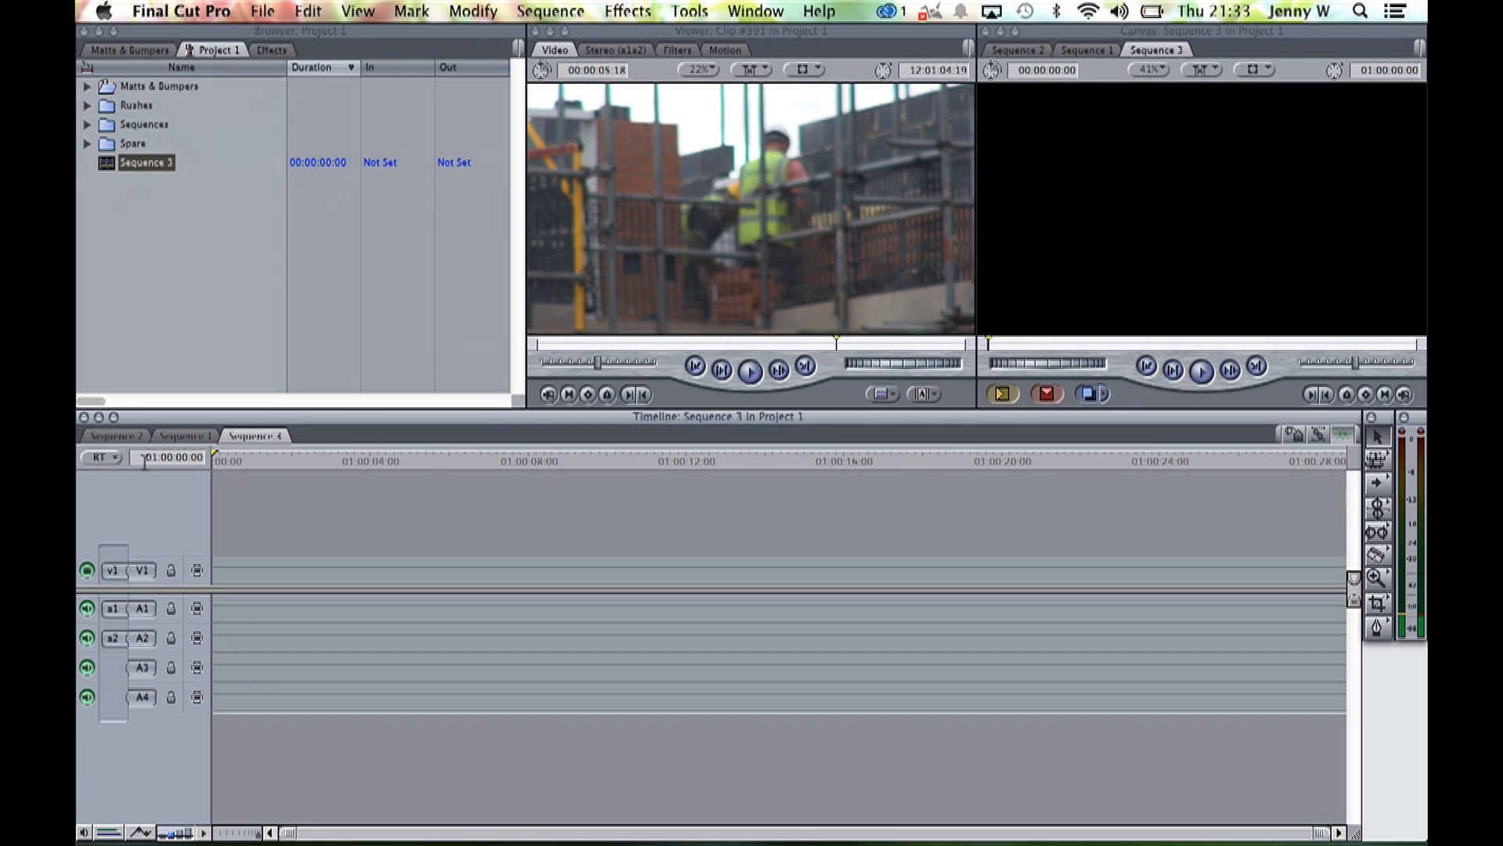
# Return to Sequence 2 and select Clip #391 in the expanded Rushes bin
pyautogui.click(122, 436)
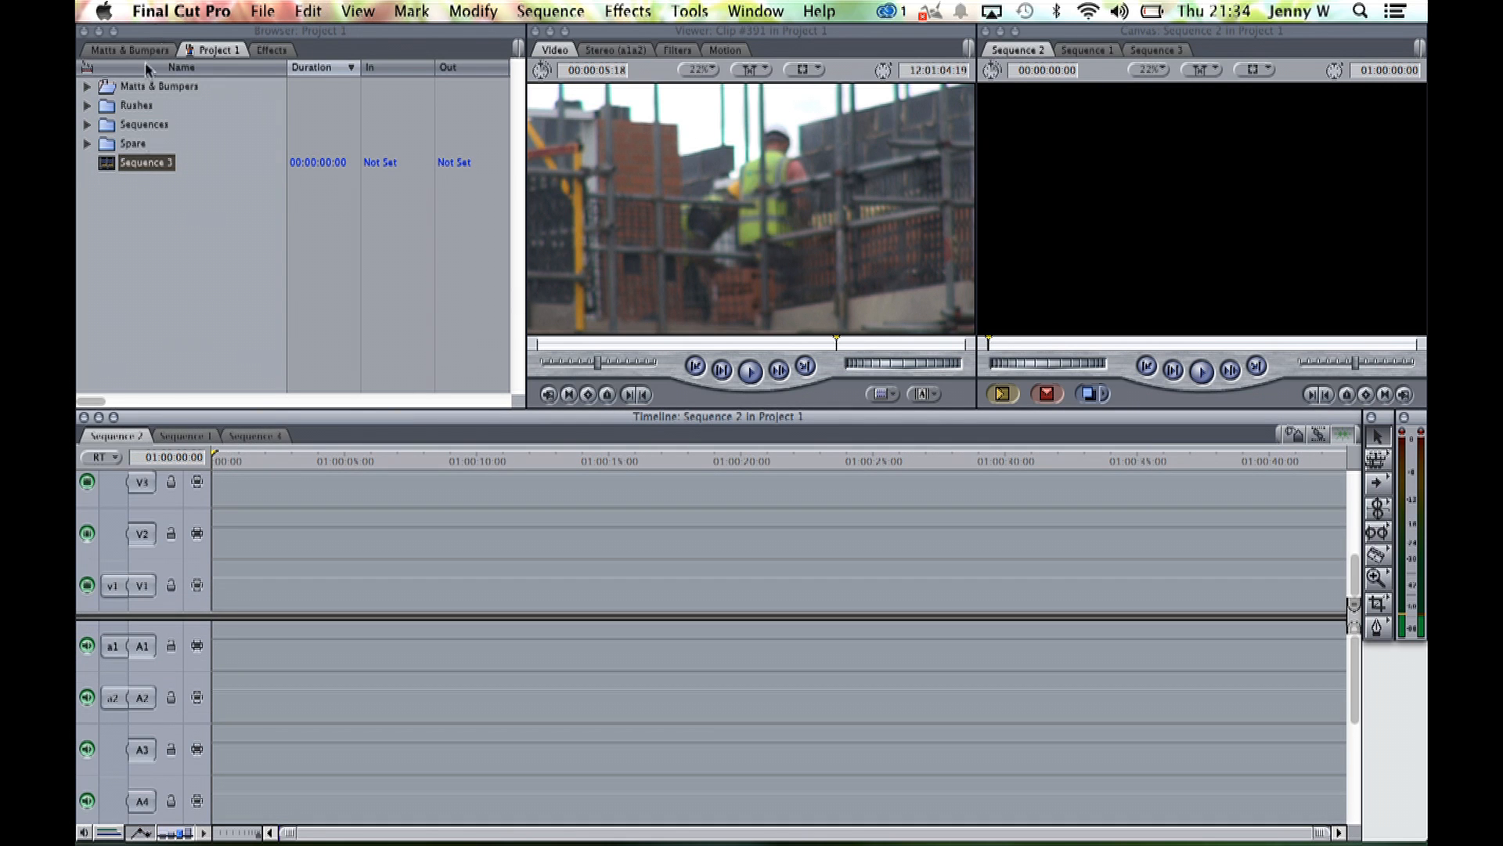
pyautogui.click(87, 106)
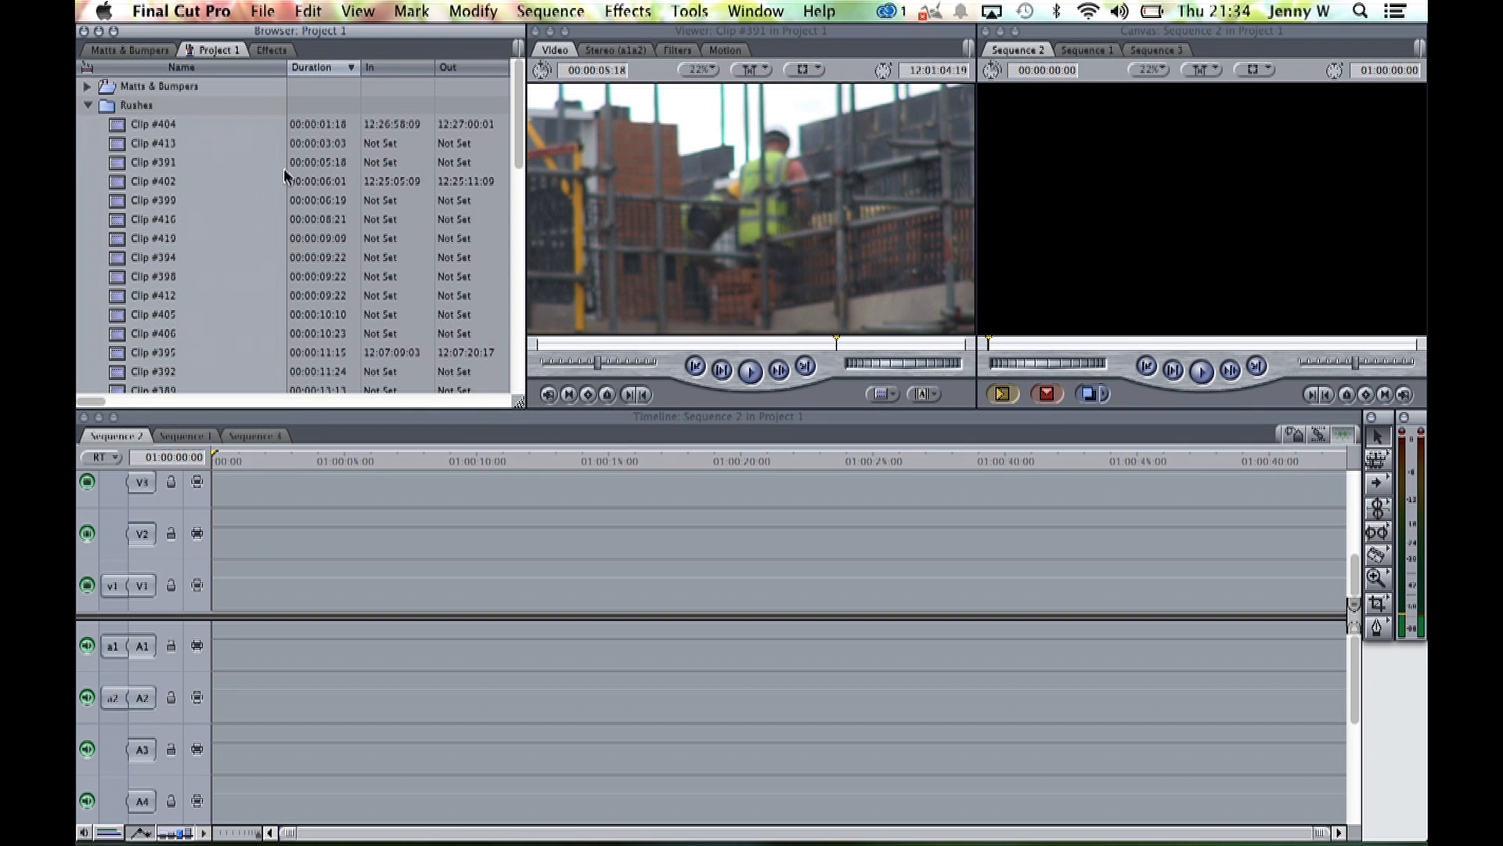
pyautogui.click(174, 163)
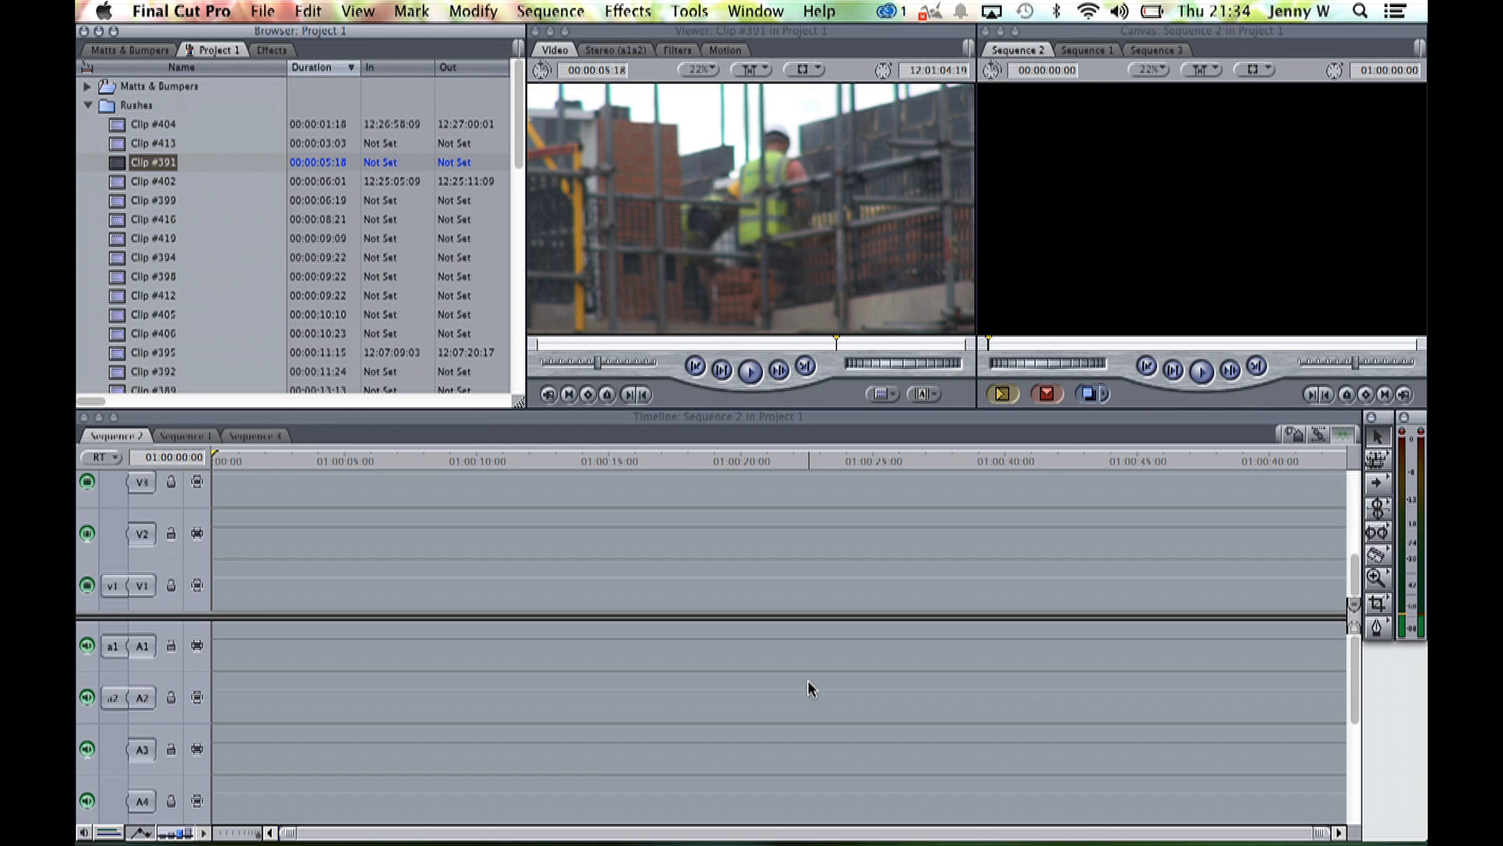
# Mark Clip #391 from 12:01:01:14 to 12:01:03:20 and place the marked section at the start of Sequence 2
pyautogui.moveTo(551, 345); pyautogui.dragTo(596, 348)
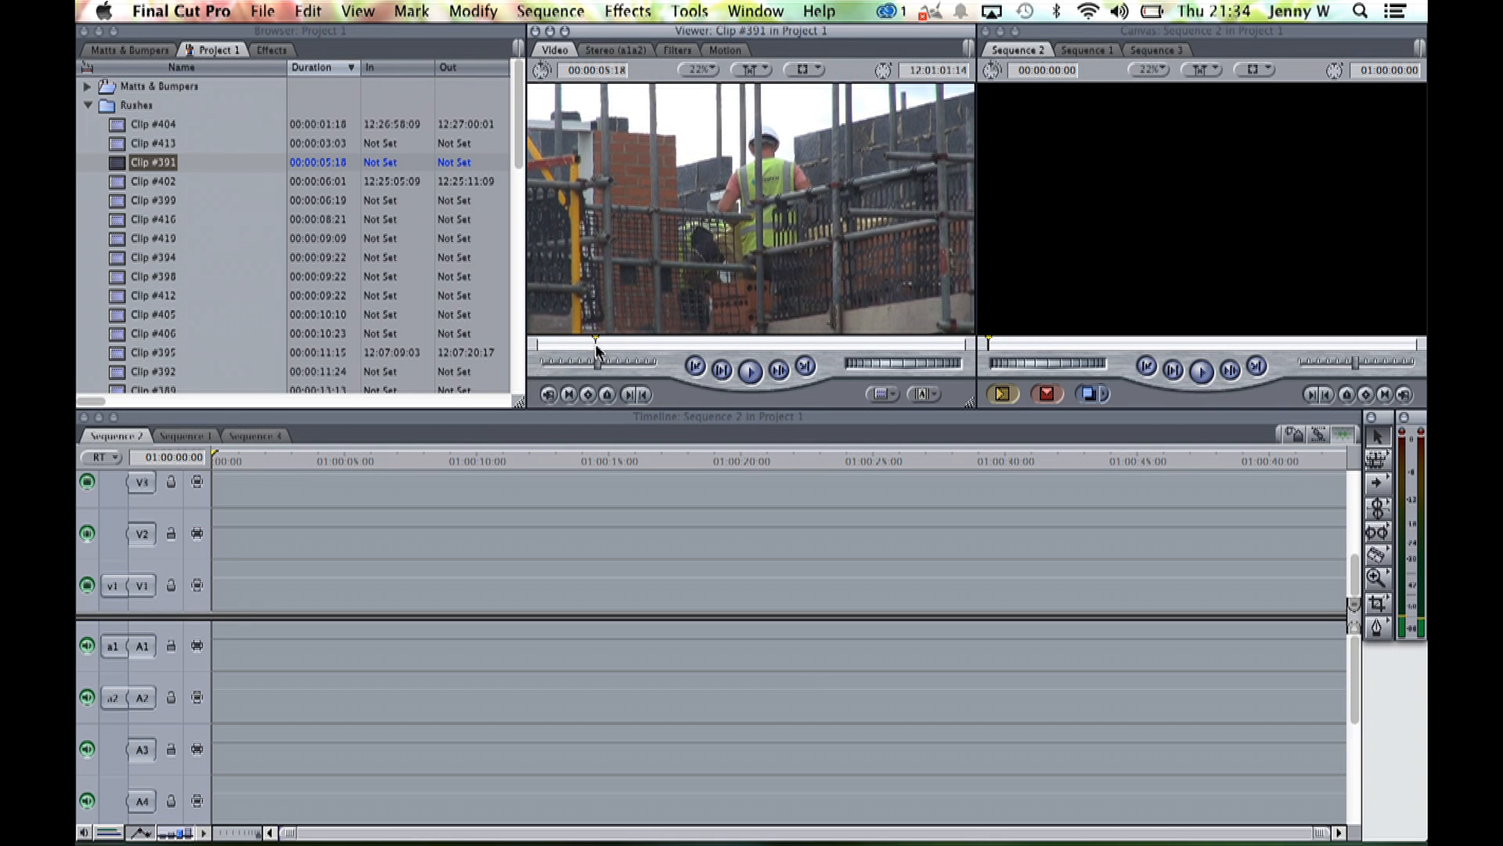
pyautogui.press('i')
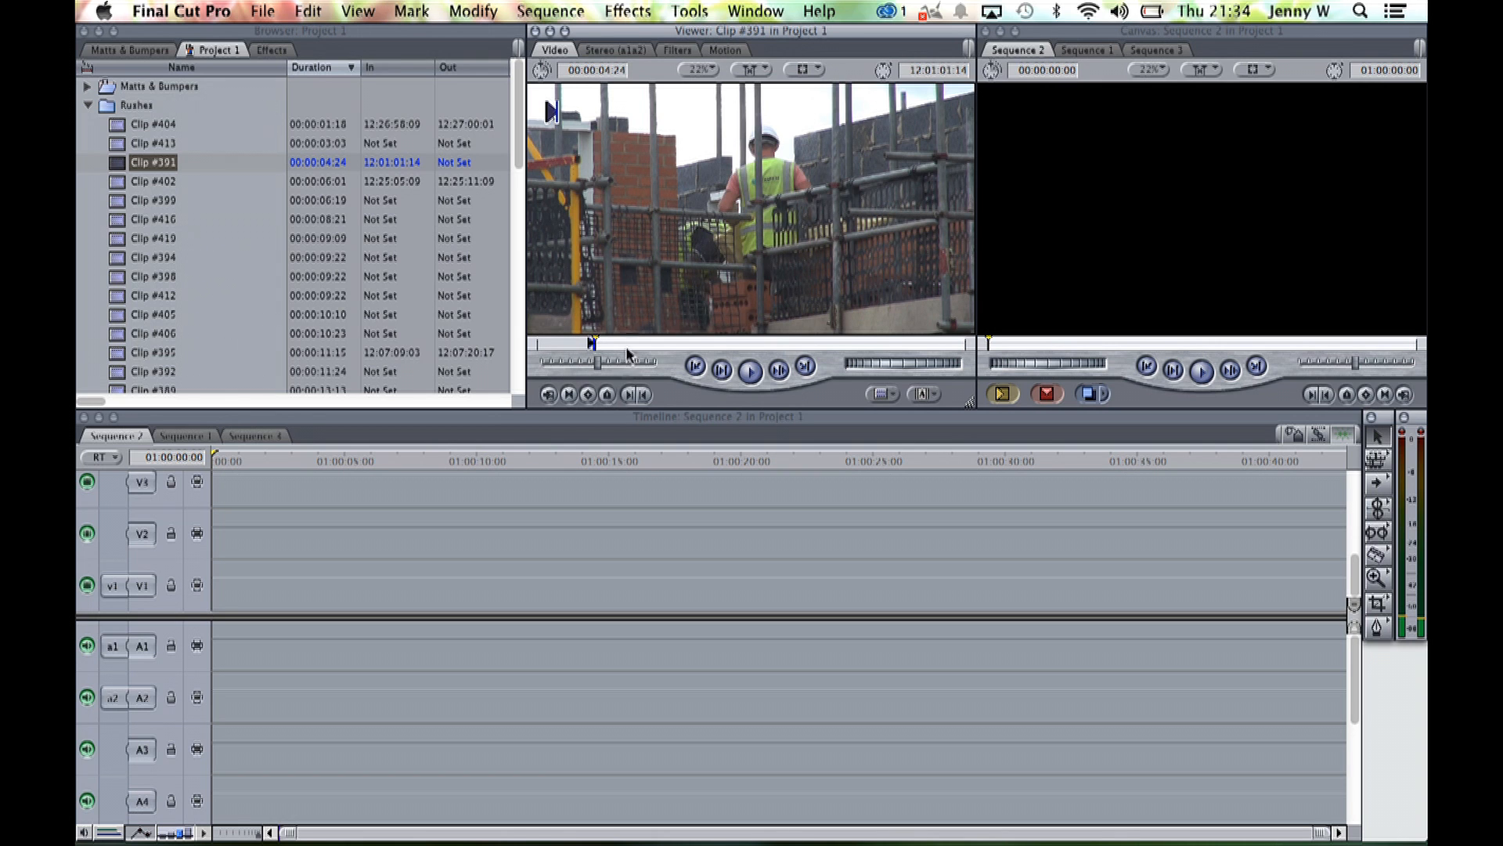
pyautogui.click(640, 343)
pyautogui.moveTo(653, 344); pyautogui.dragTo(763, 343)
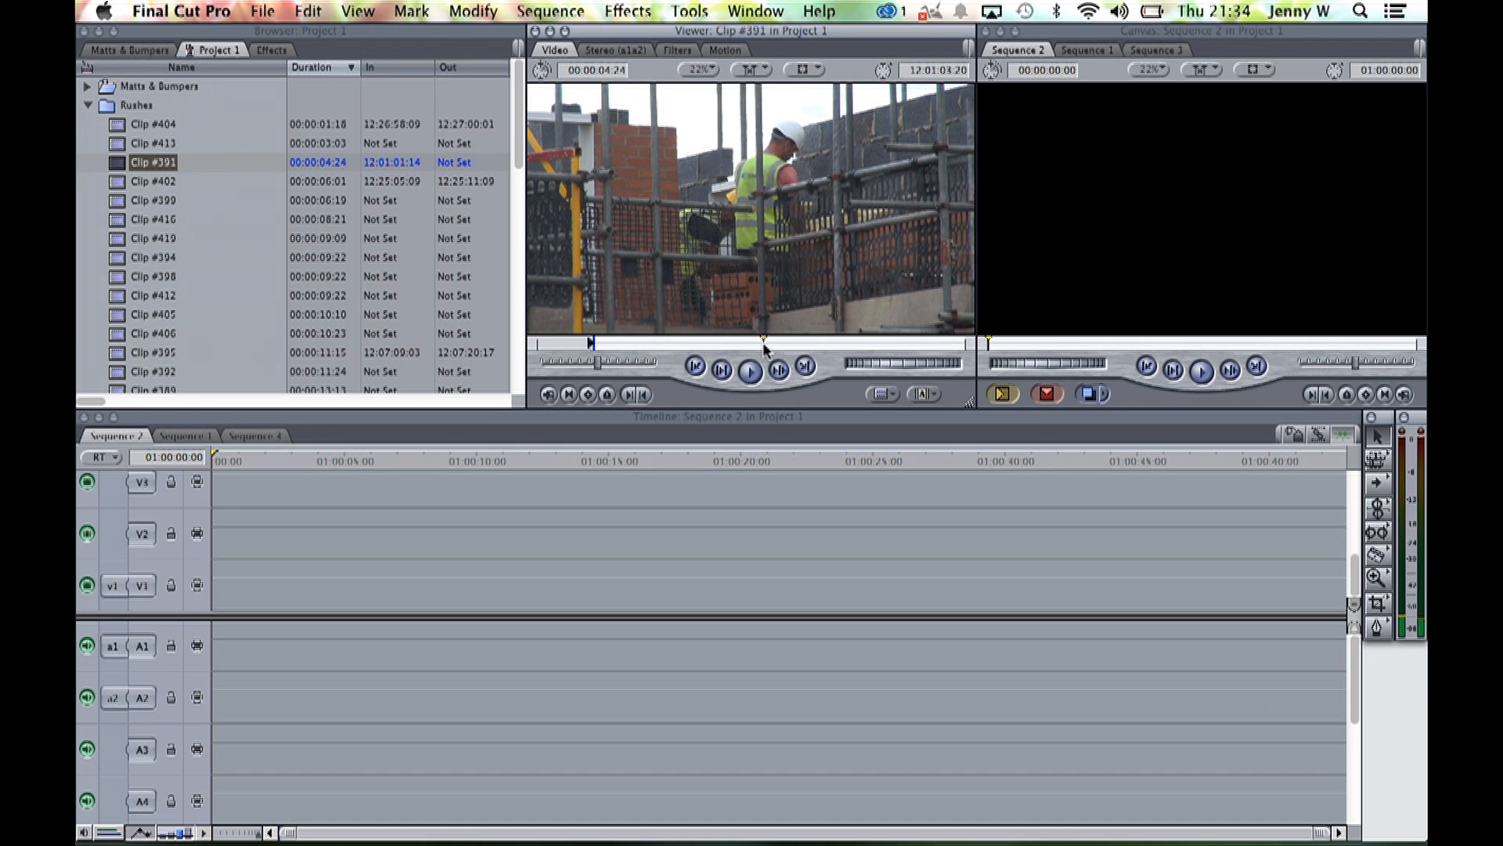
pyautogui.press('o')
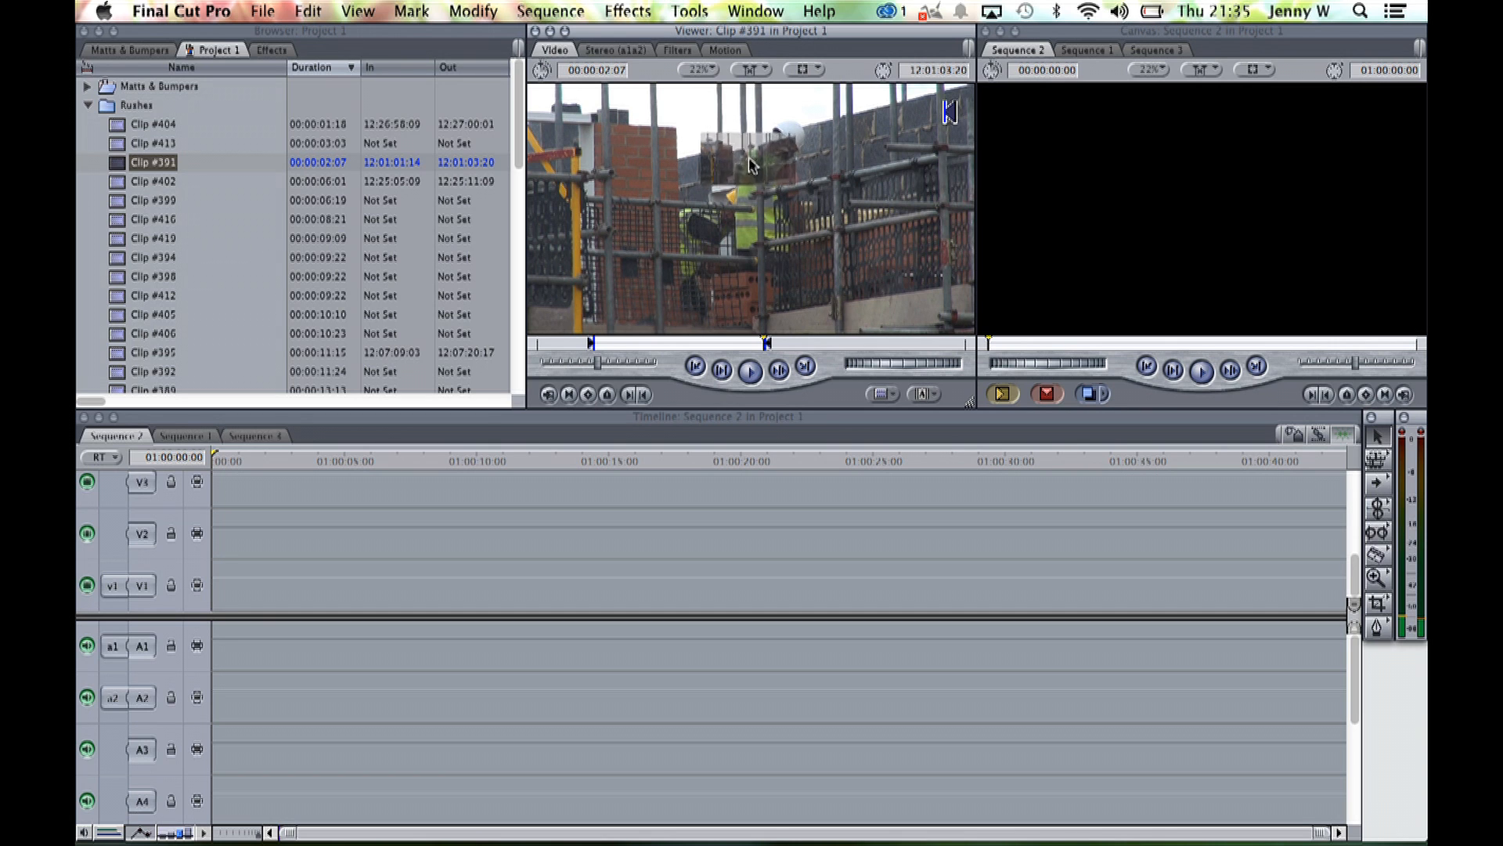
pyautogui.moveTo(749, 164); pyautogui.dragTo(1226, 127)
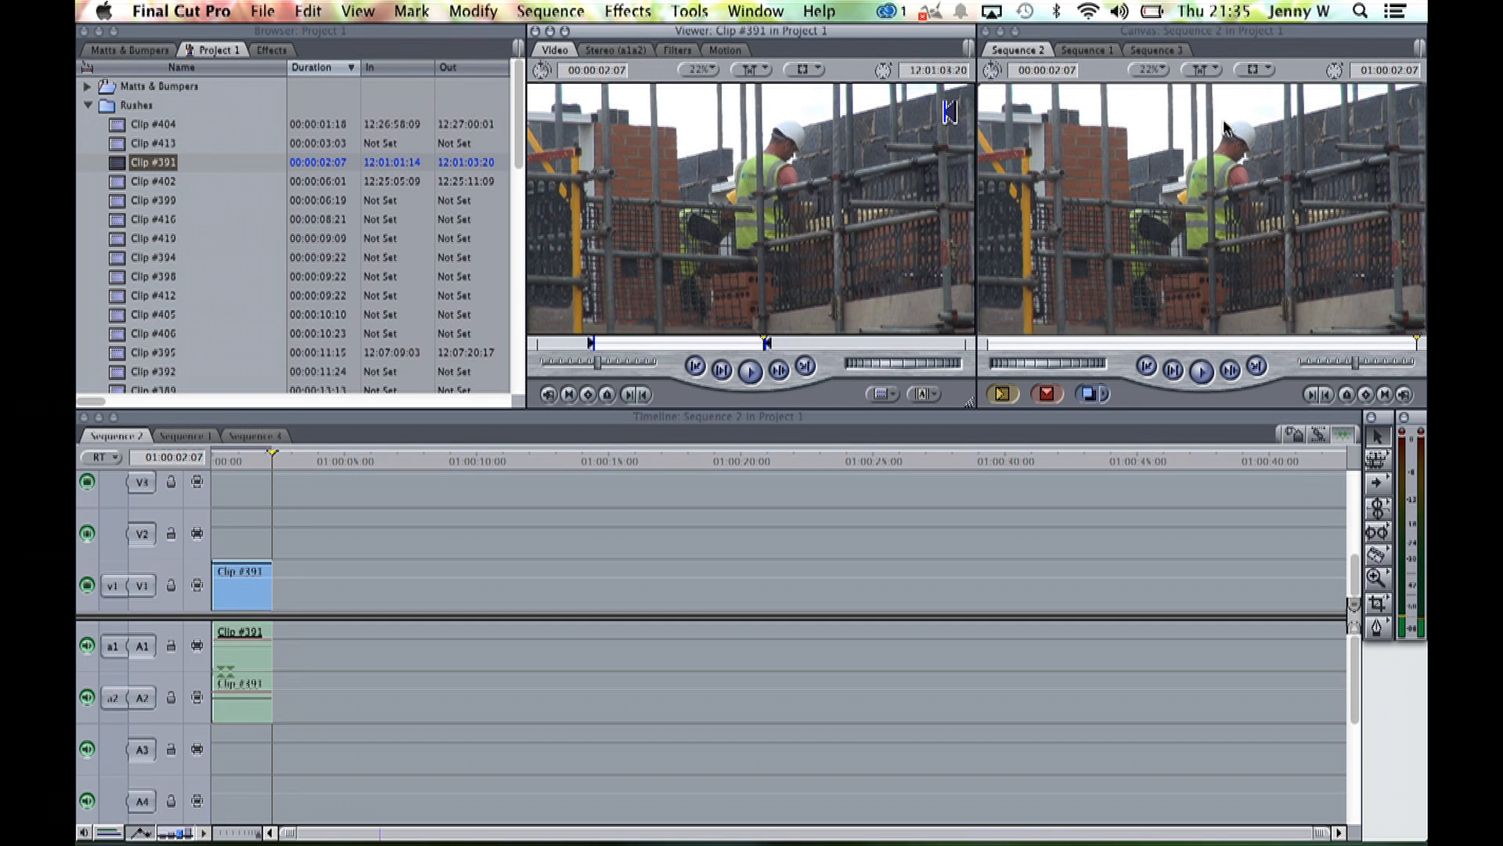
# Place the marked section of Clip #391 again, about 13 seconds into Sequence 2, using the playhead position
pyautogui.click(229, 472)
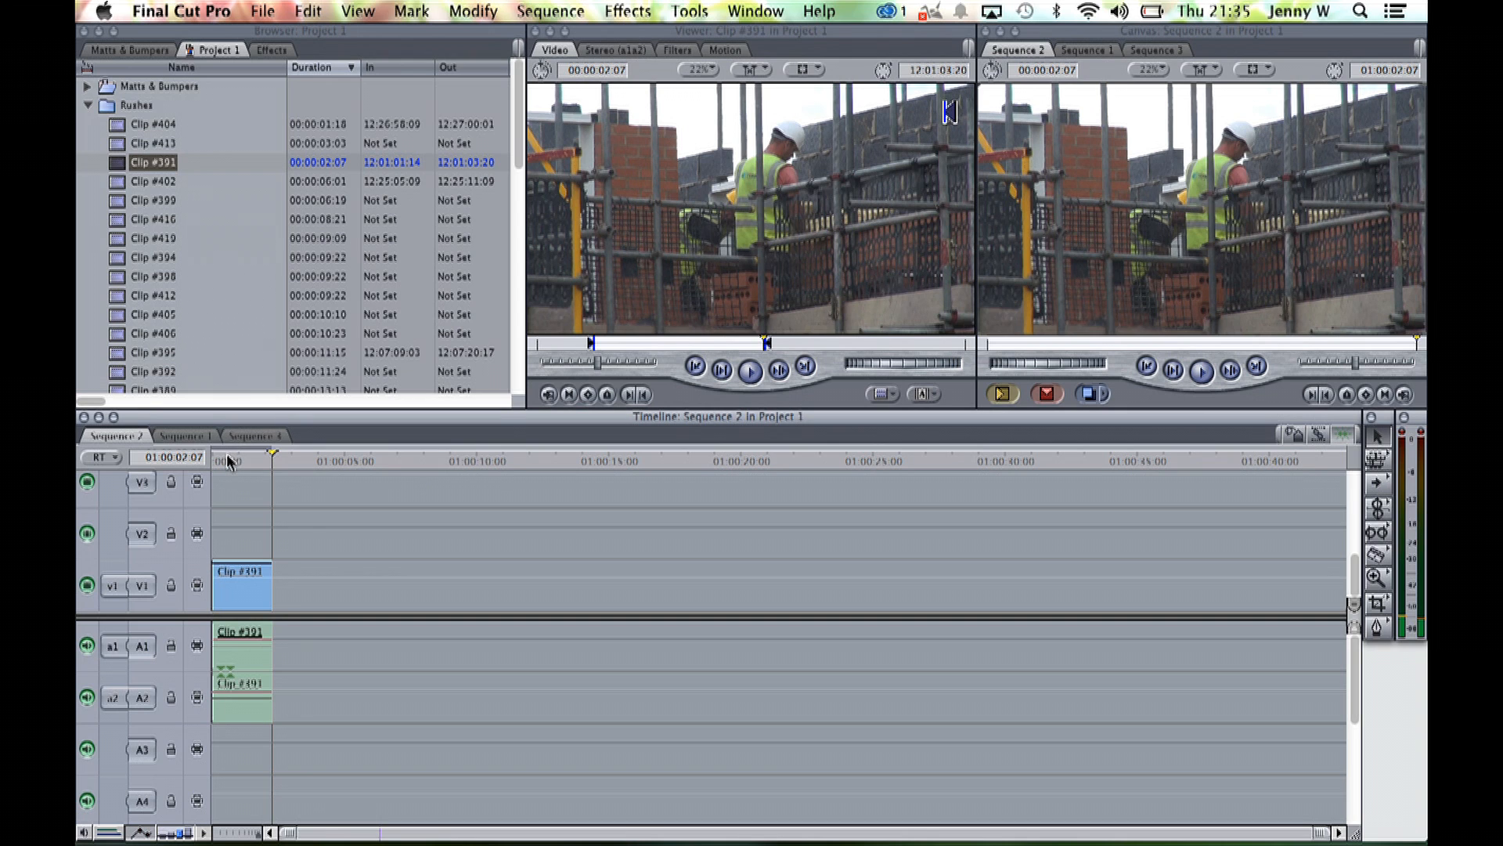
pyautogui.click(228, 458)
pyautogui.click(379, 462)
pyautogui.click(477, 461)
pyautogui.click(555, 462)
pyautogui.moveTo(732, 268); pyautogui.dragTo(1233, 133)
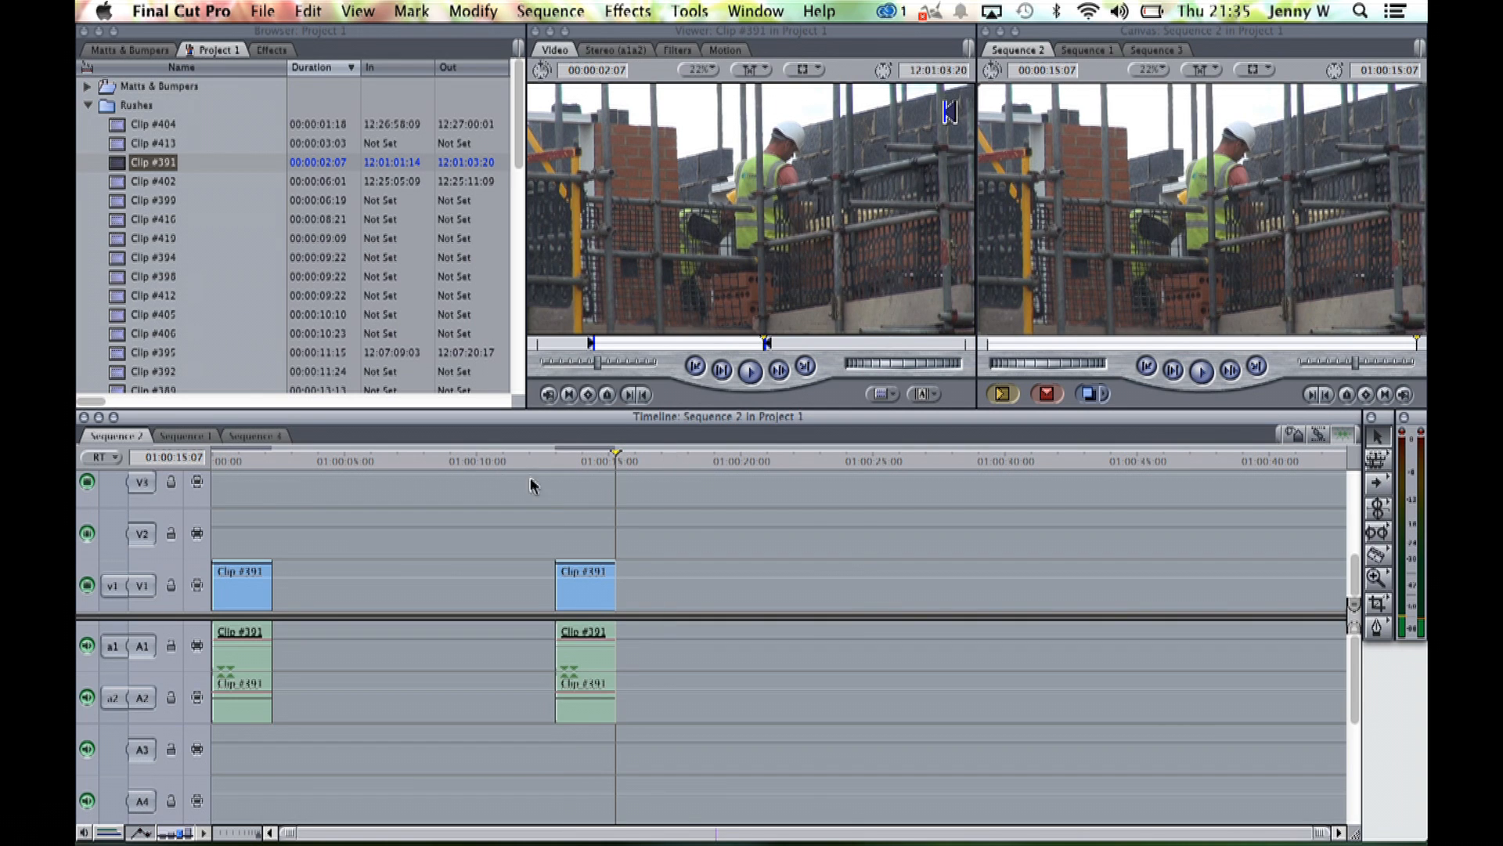
# Mark an in point at 01:00:18:24 in Sequence 2, place Clip #391 from there, and check its first frame
pyautogui.moveTo(372, 462); pyautogui.dragTo(579, 467)
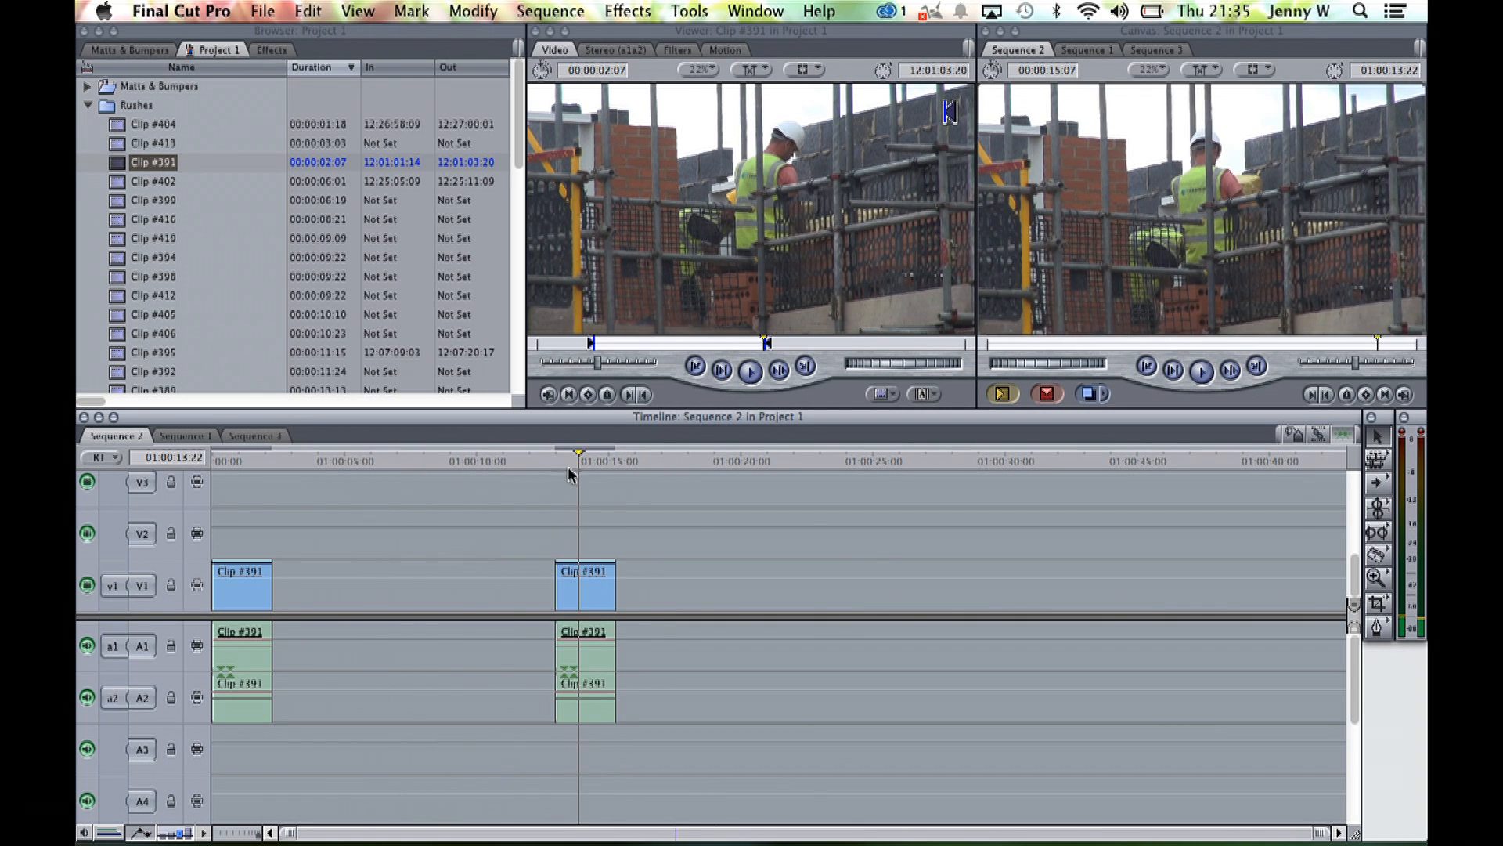
pyautogui.moveTo(411, 466); pyautogui.dragTo(533, 463)
pyautogui.moveTo(628, 460); pyautogui.dragTo(712, 458)
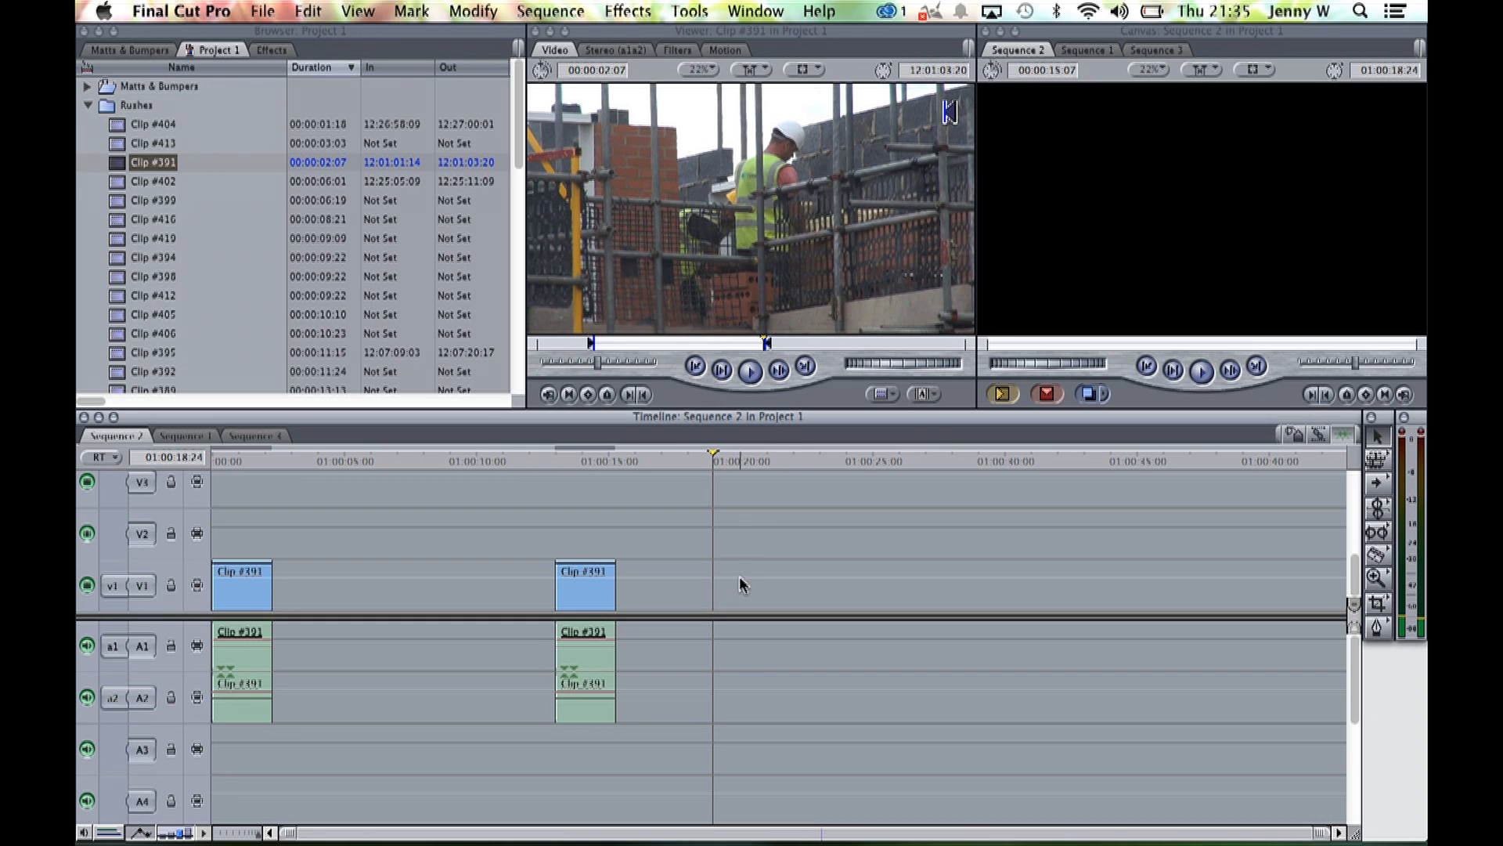
pyautogui.press('i')
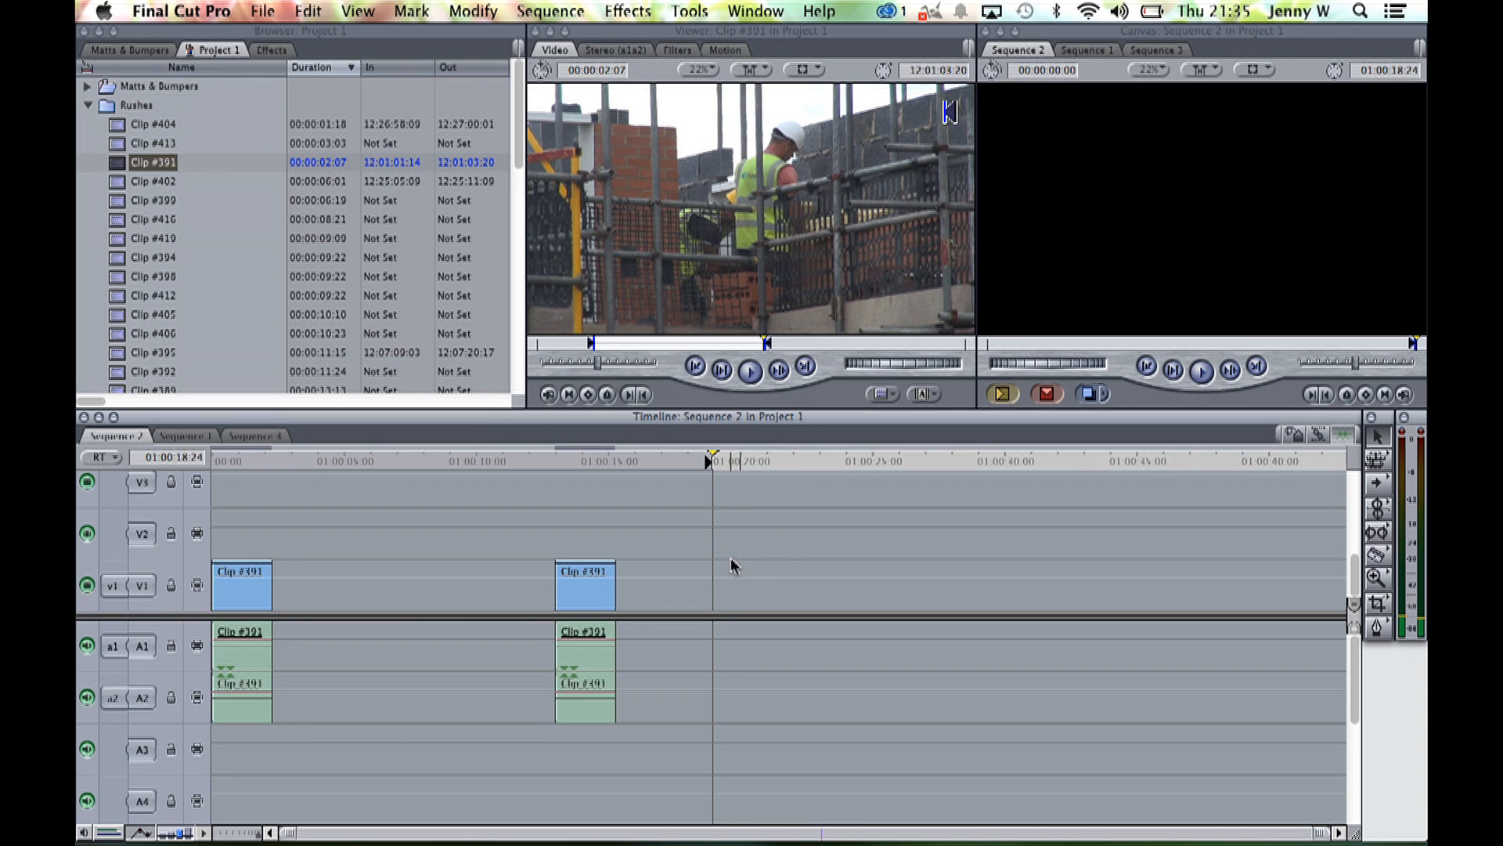
pyautogui.moveTo(805, 184); pyautogui.dragTo(1233, 124)
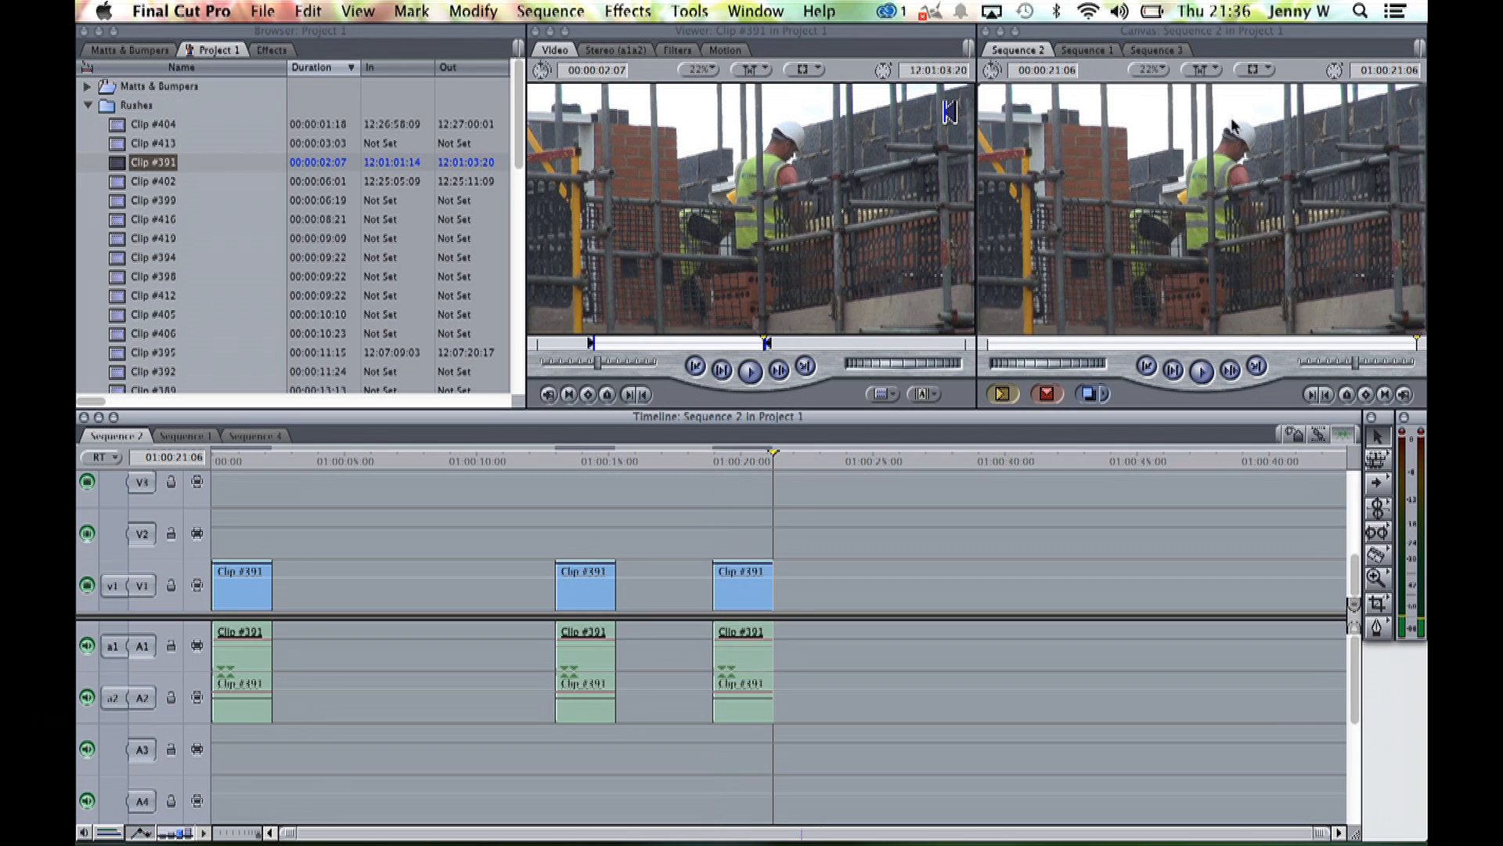
pyautogui.moveTo(698, 463); pyautogui.dragTo(711, 462)
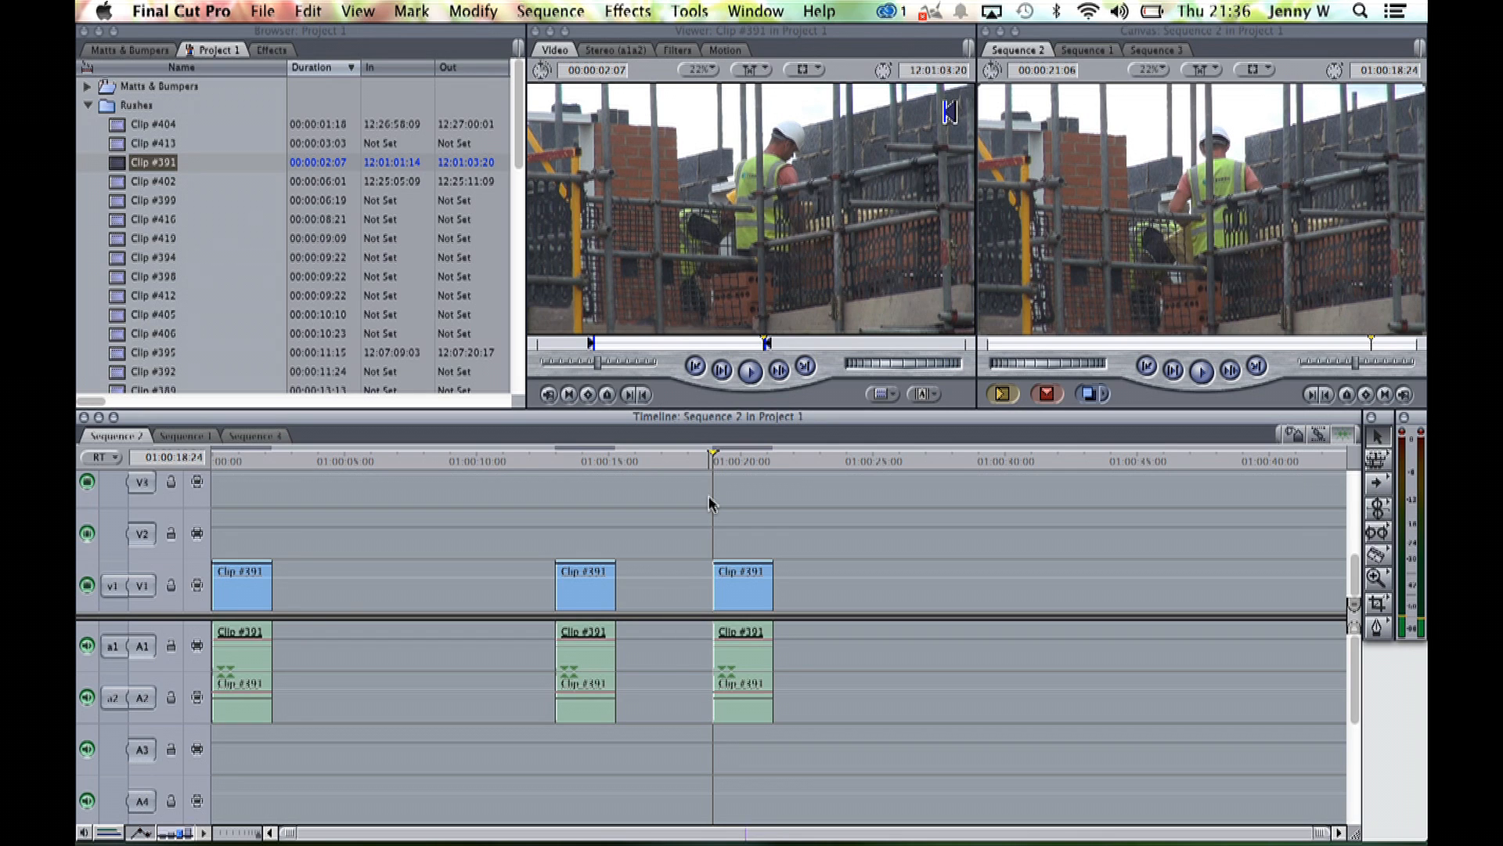
# Mark an out point at 01:00:31:05 in Sequence 2 and place Clip #391 so that it ends there
pyautogui.click(1036, 460)
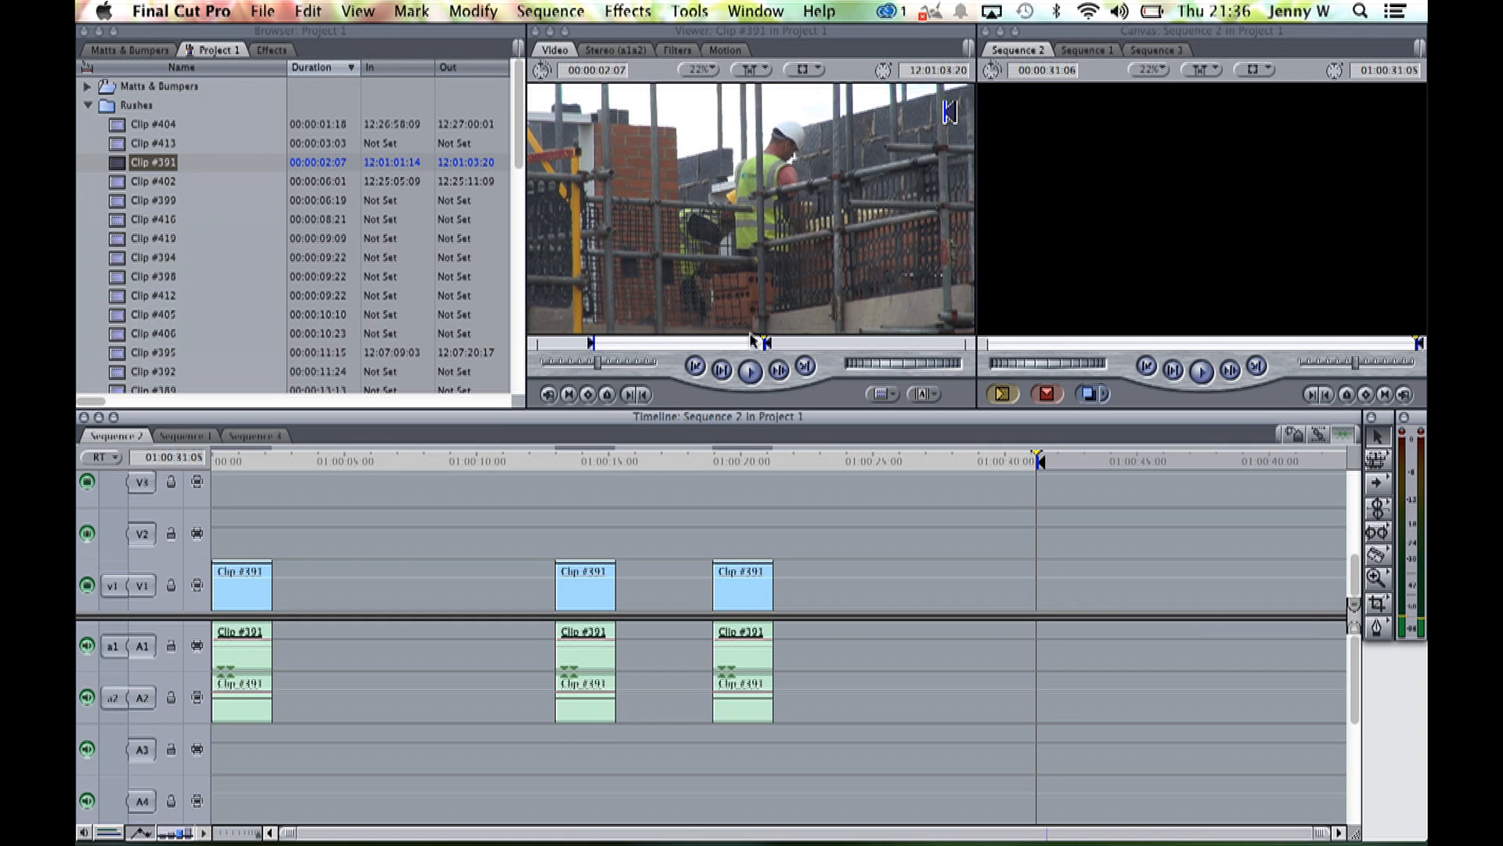
pyautogui.moveTo(741, 259); pyautogui.dragTo(1233, 132)
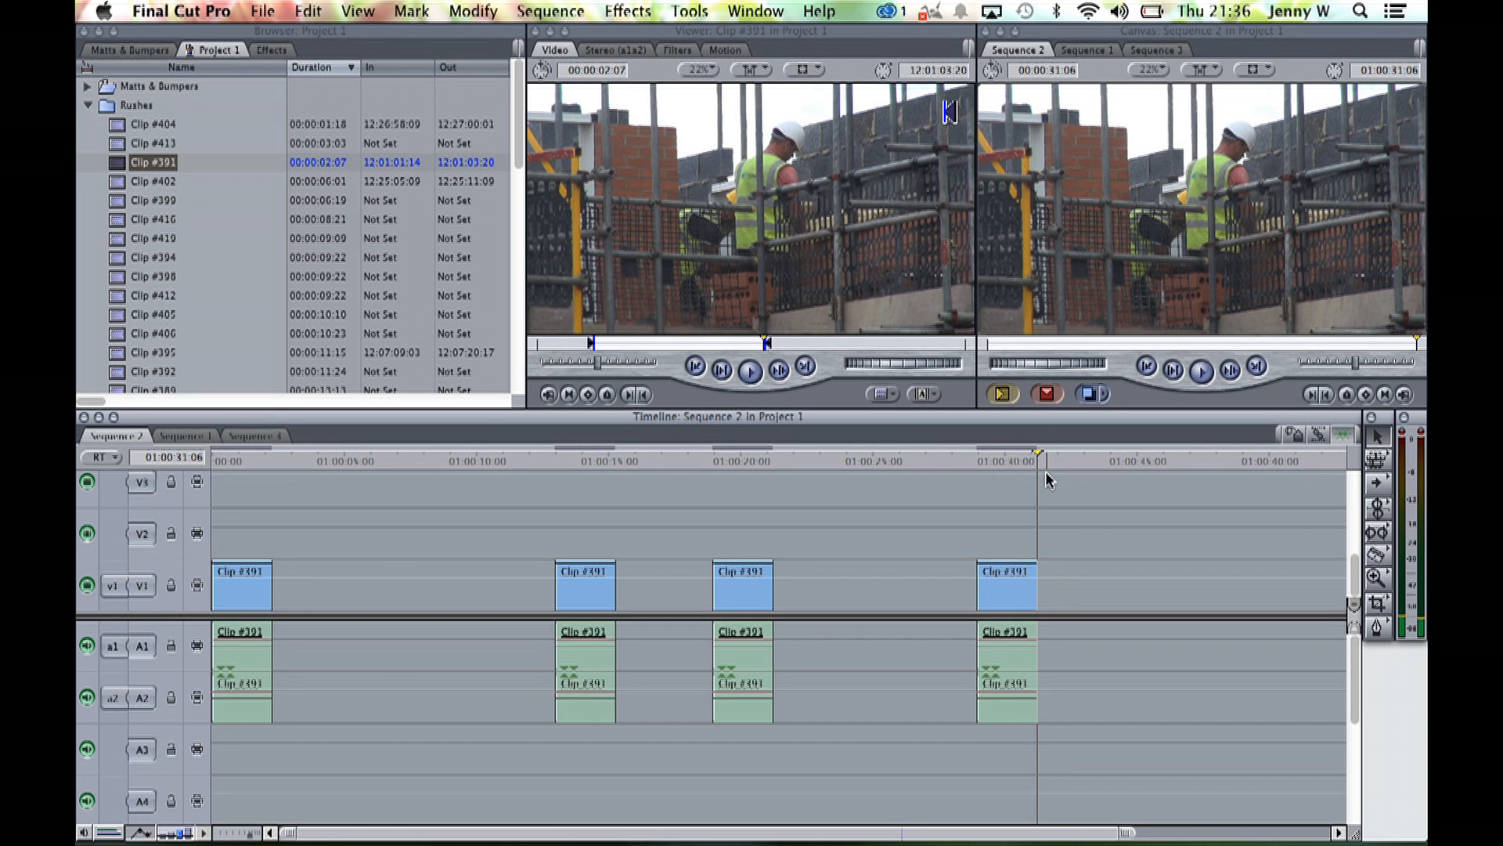
pyautogui.moveTo(1039, 455)
pyautogui.mouseDown()
pyautogui.moveTo(976, 466)
pyautogui.moveTo(1036, 465)
pyautogui.mouseUp()
# Mark the Sequence 2 range from 01:00:05:24 to 01:00:08:01 and clear the source in and out points of Clip #391
pyautogui.click(370, 461)
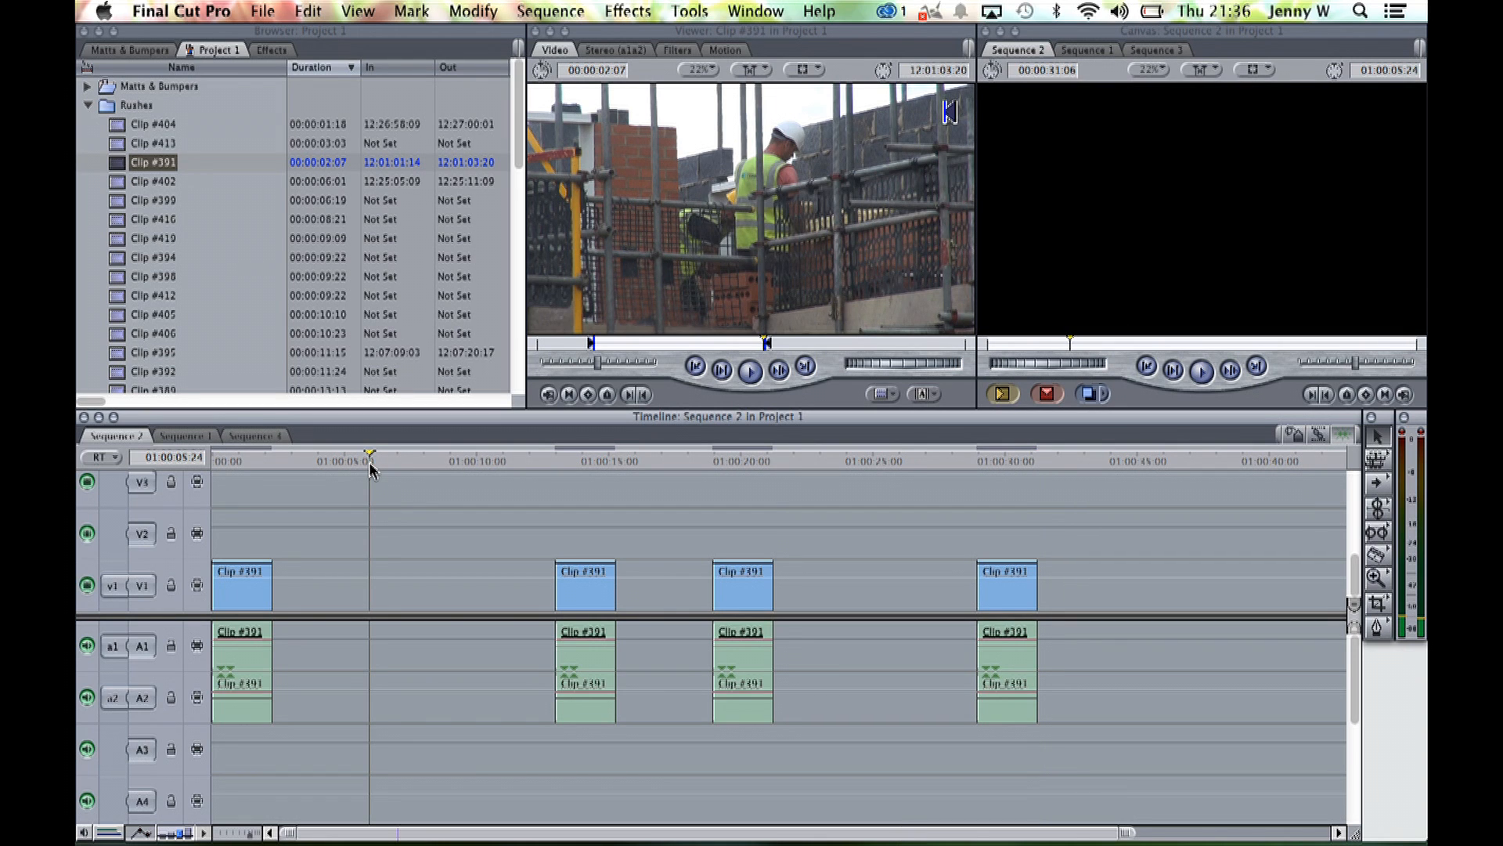
pyautogui.press('i')
pyautogui.click(423, 462)
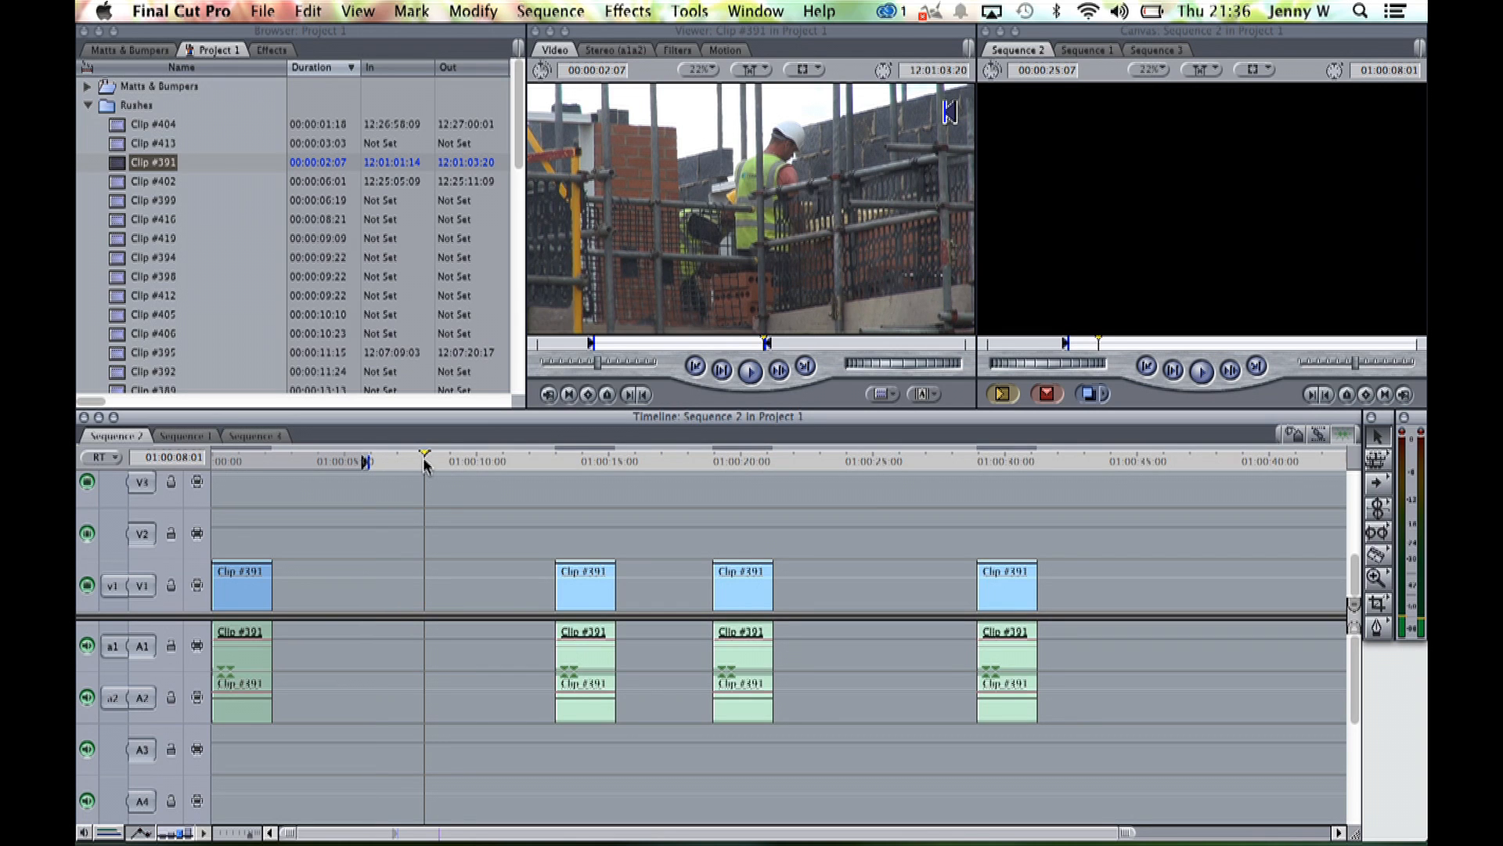
pyautogui.press('o')
pyautogui.click(646, 344)
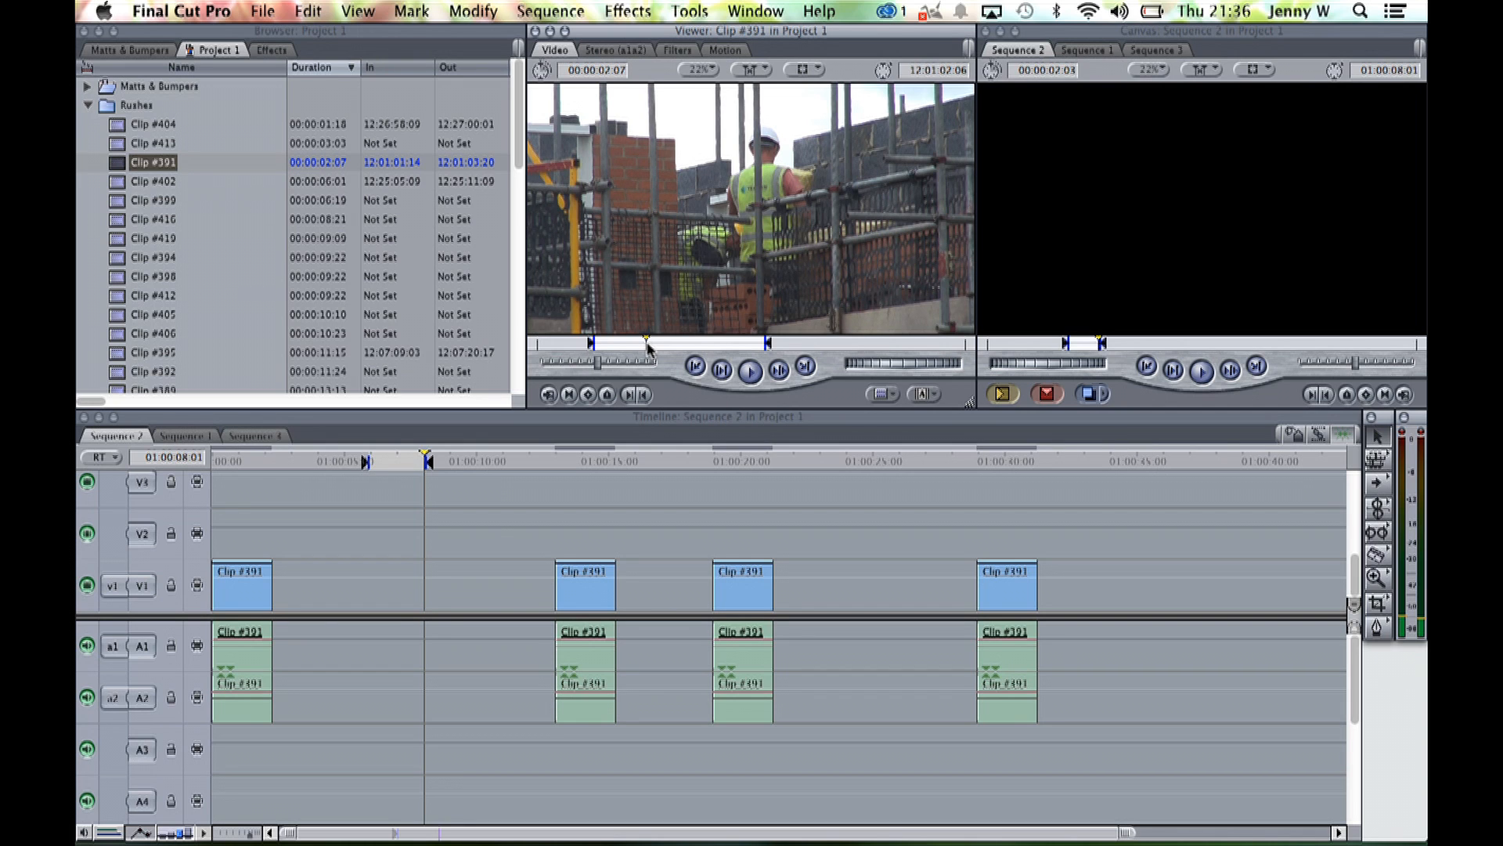
pyautogui.hotkey('alt', 'x')
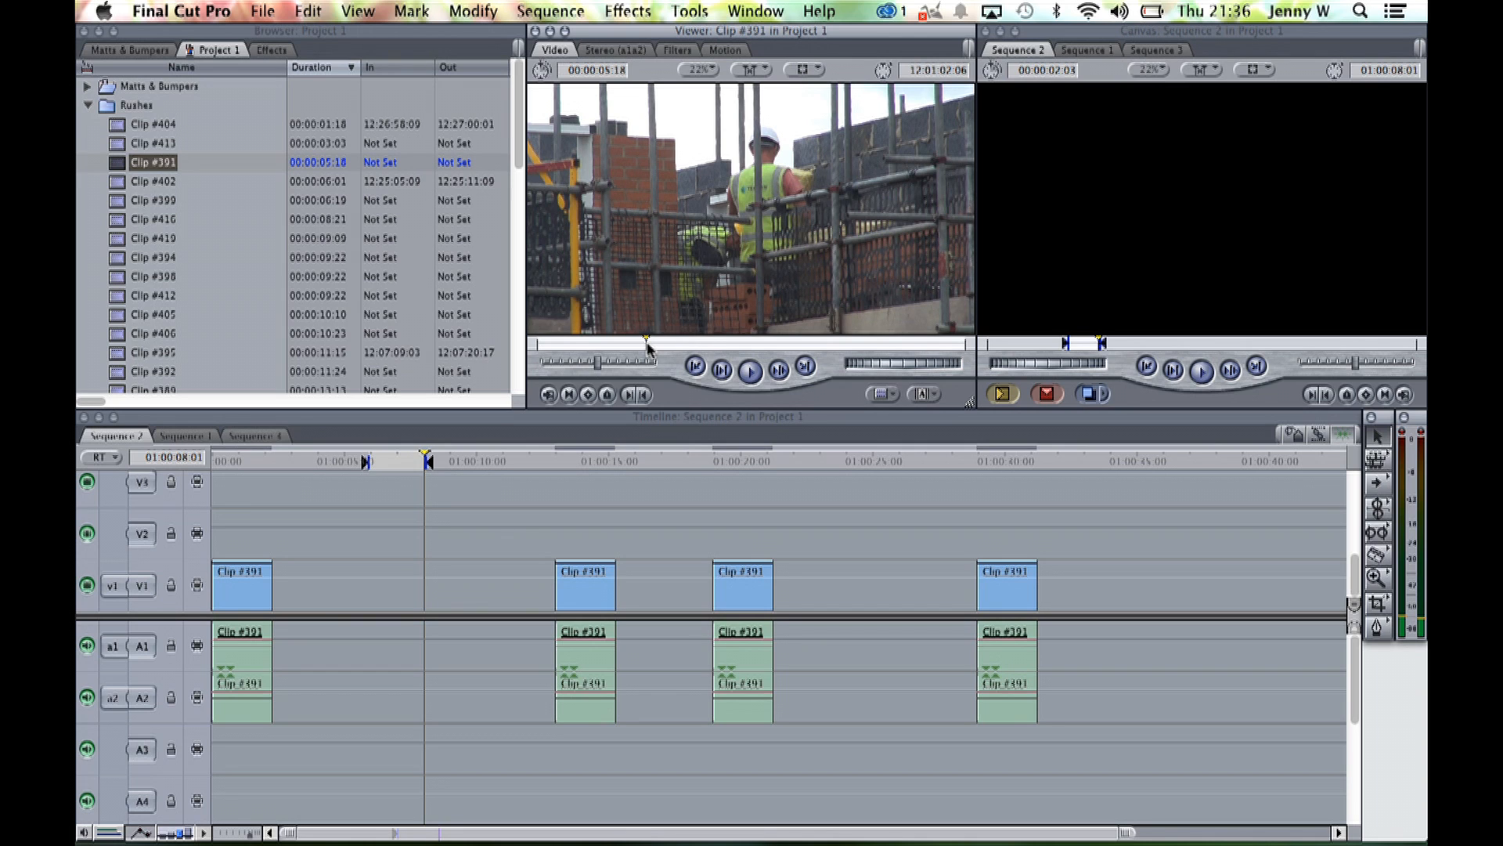
pyautogui.press('i')
pyautogui.press('o')
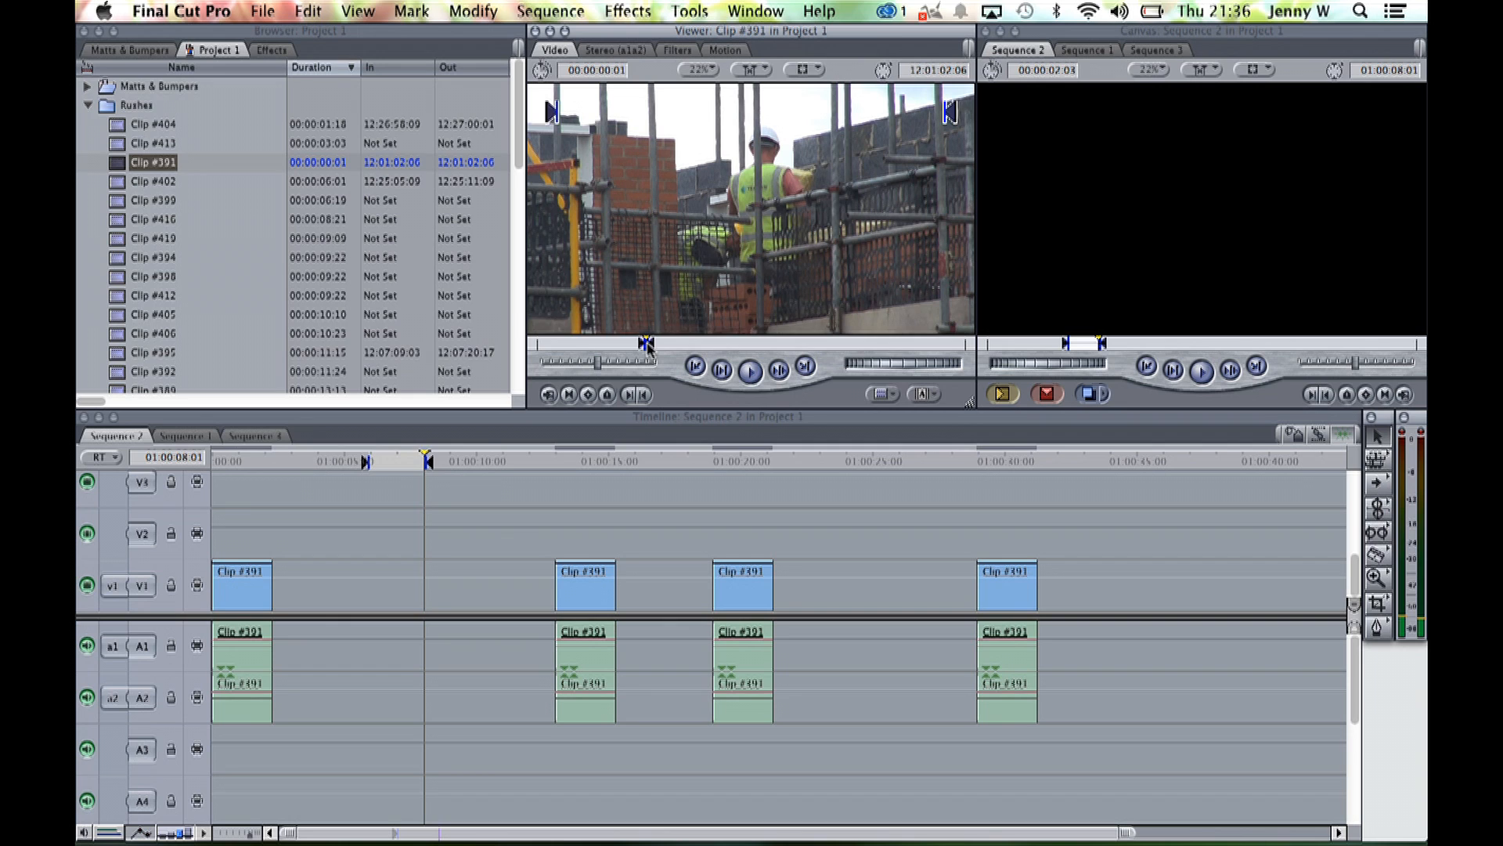
pyautogui.hotkey('alt', 'x')
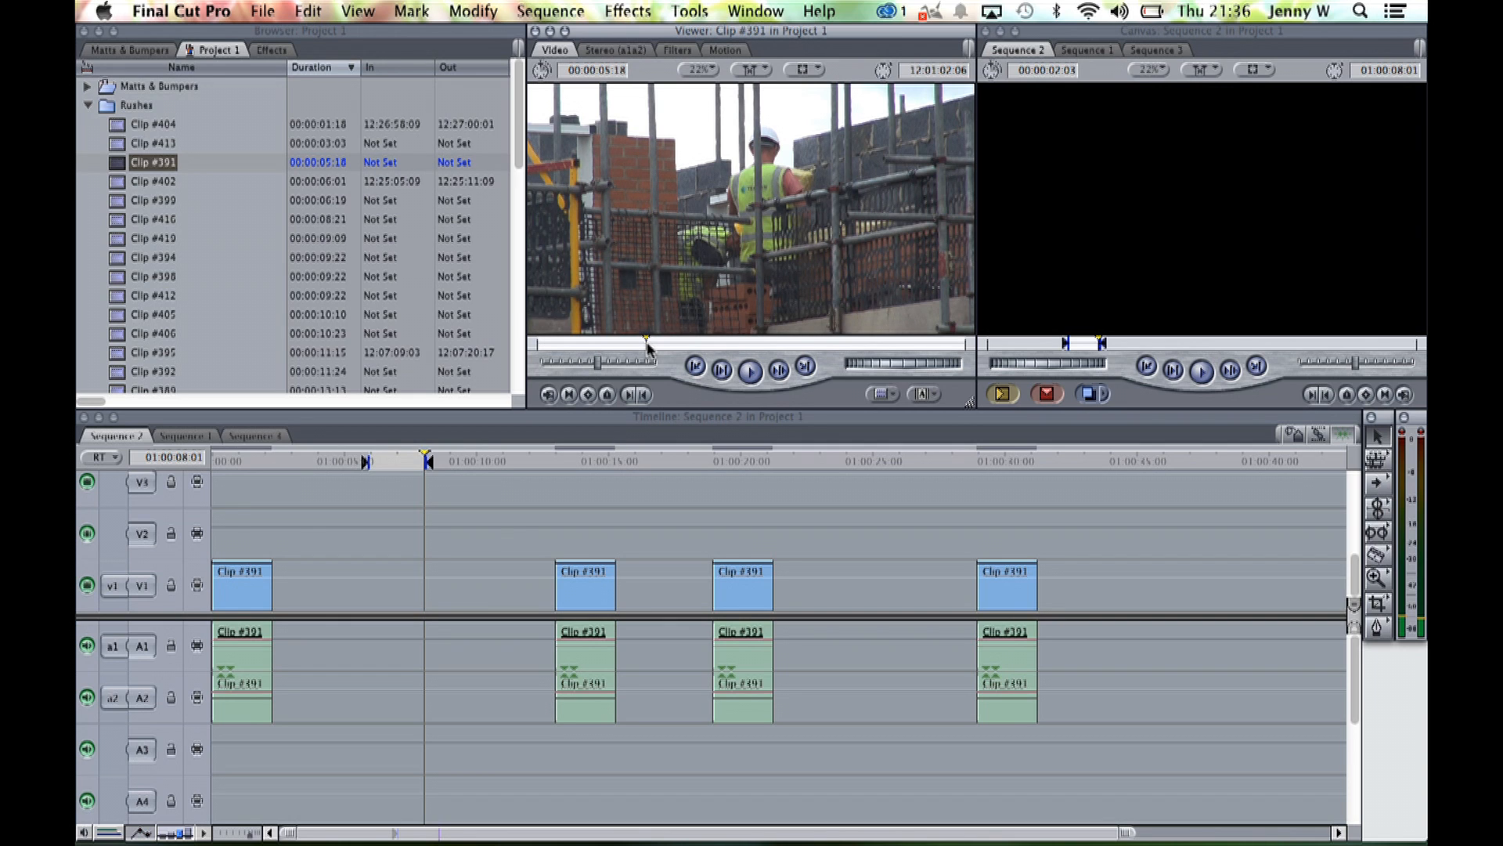
# Mark only an in point at 12:01:01:15 in Clip #391 and insert the clip into the marked range of Sequence 2
pyautogui.click(598, 343)
pyautogui.press('i')
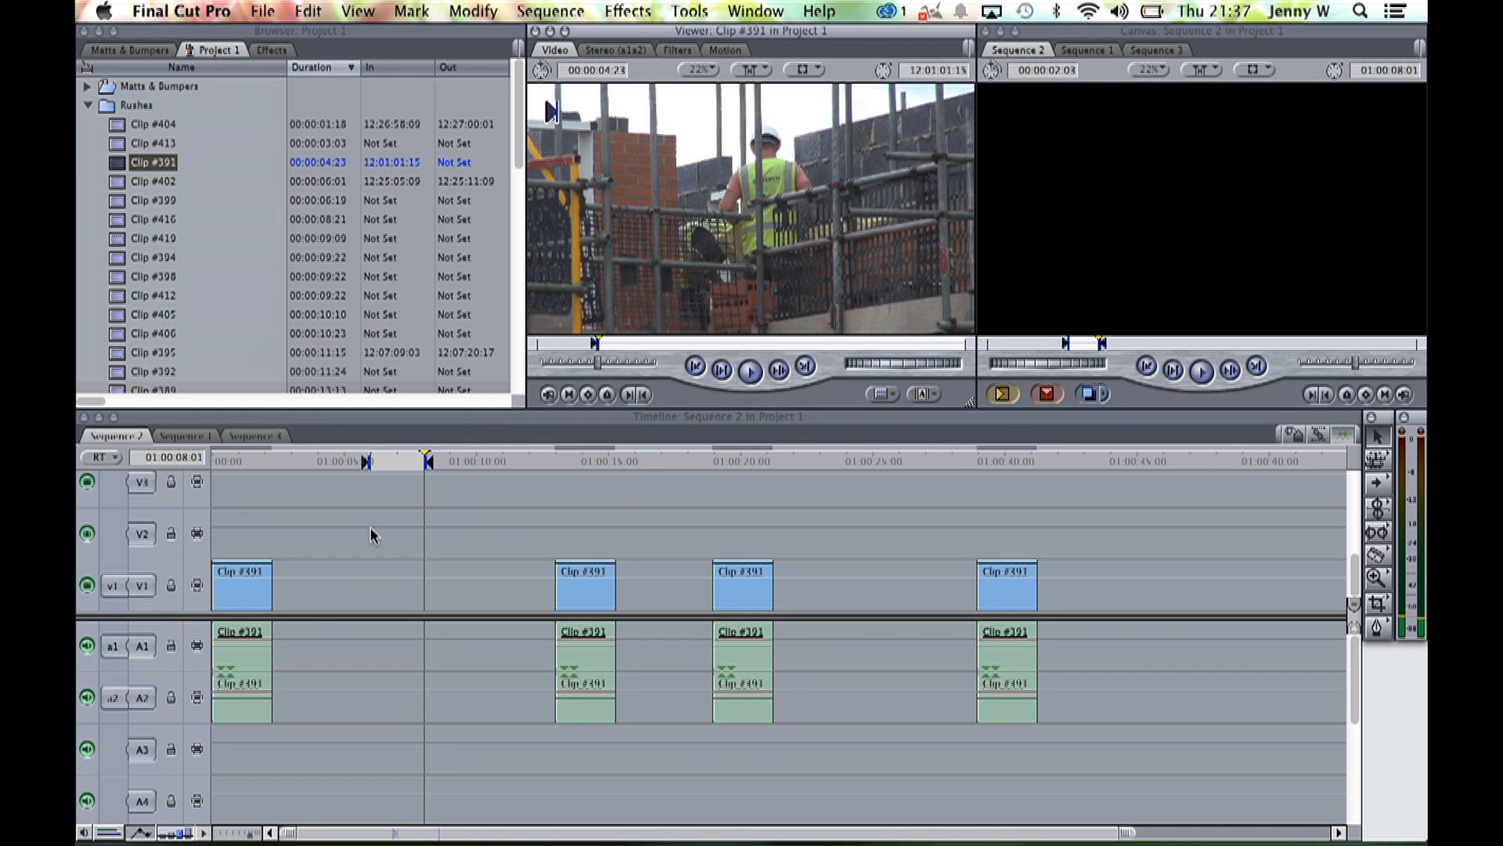
pyautogui.moveTo(782, 261); pyautogui.dragTo(1235, 132)
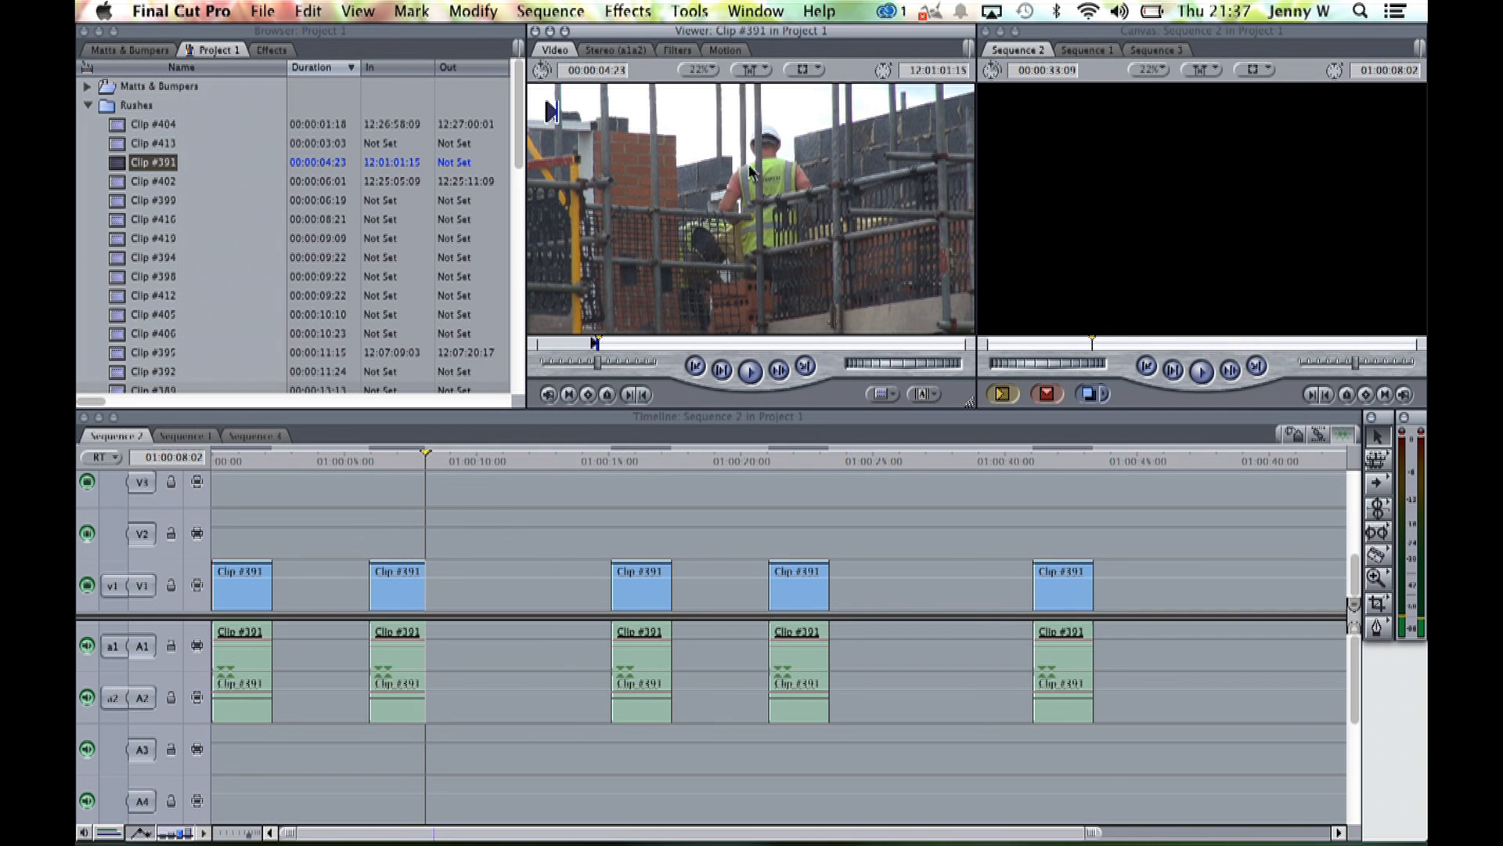
# Check the first frame of the Clip #391 copy at 01:00:05:24 in Sequence 2 and play it through
pyautogui.click(369, 459)
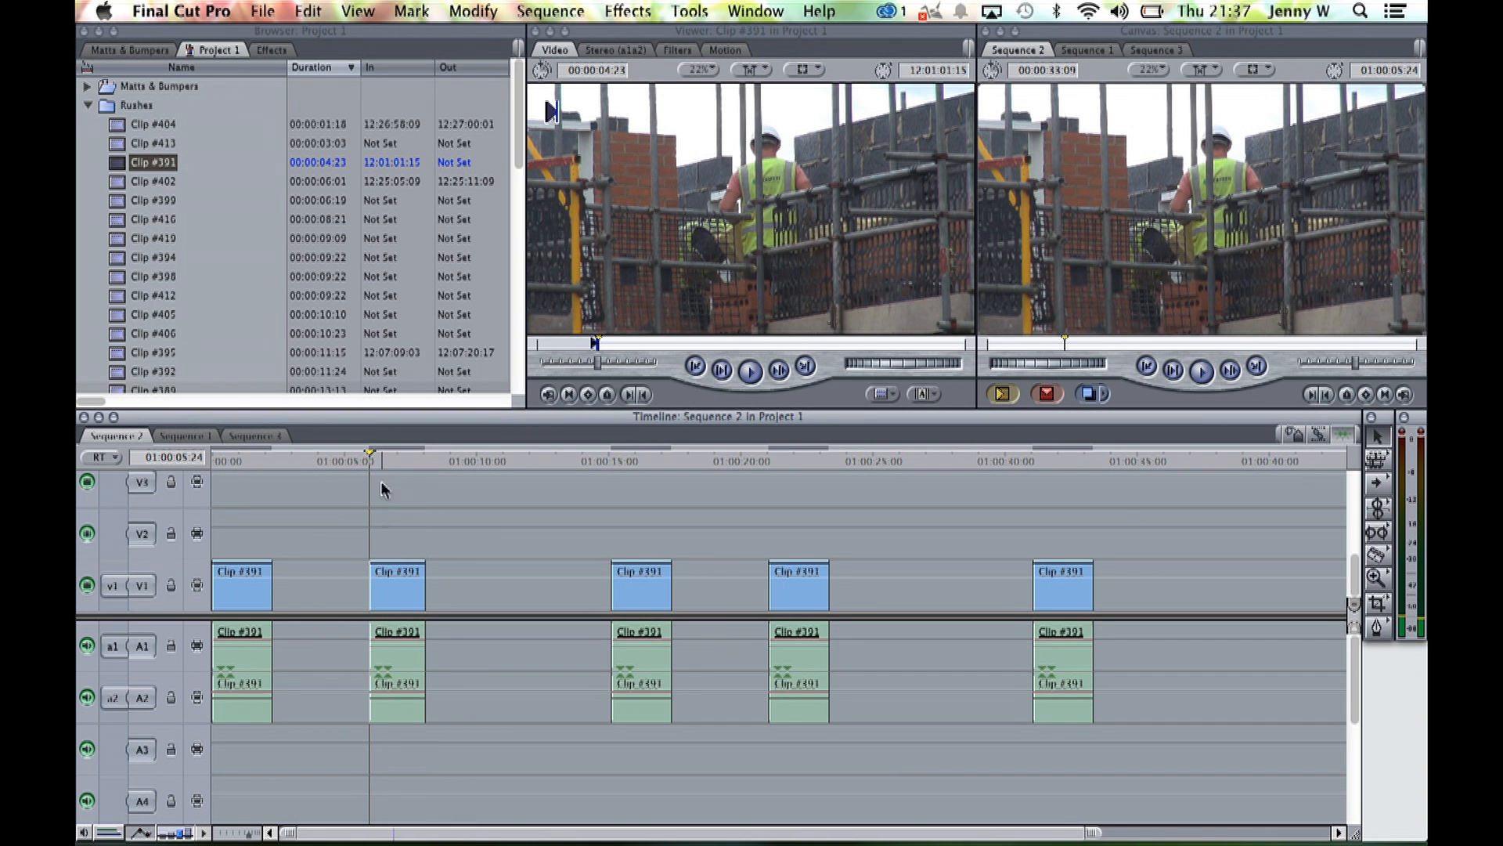
pyautogui.press('space')
pyautogui.click(411, 459)
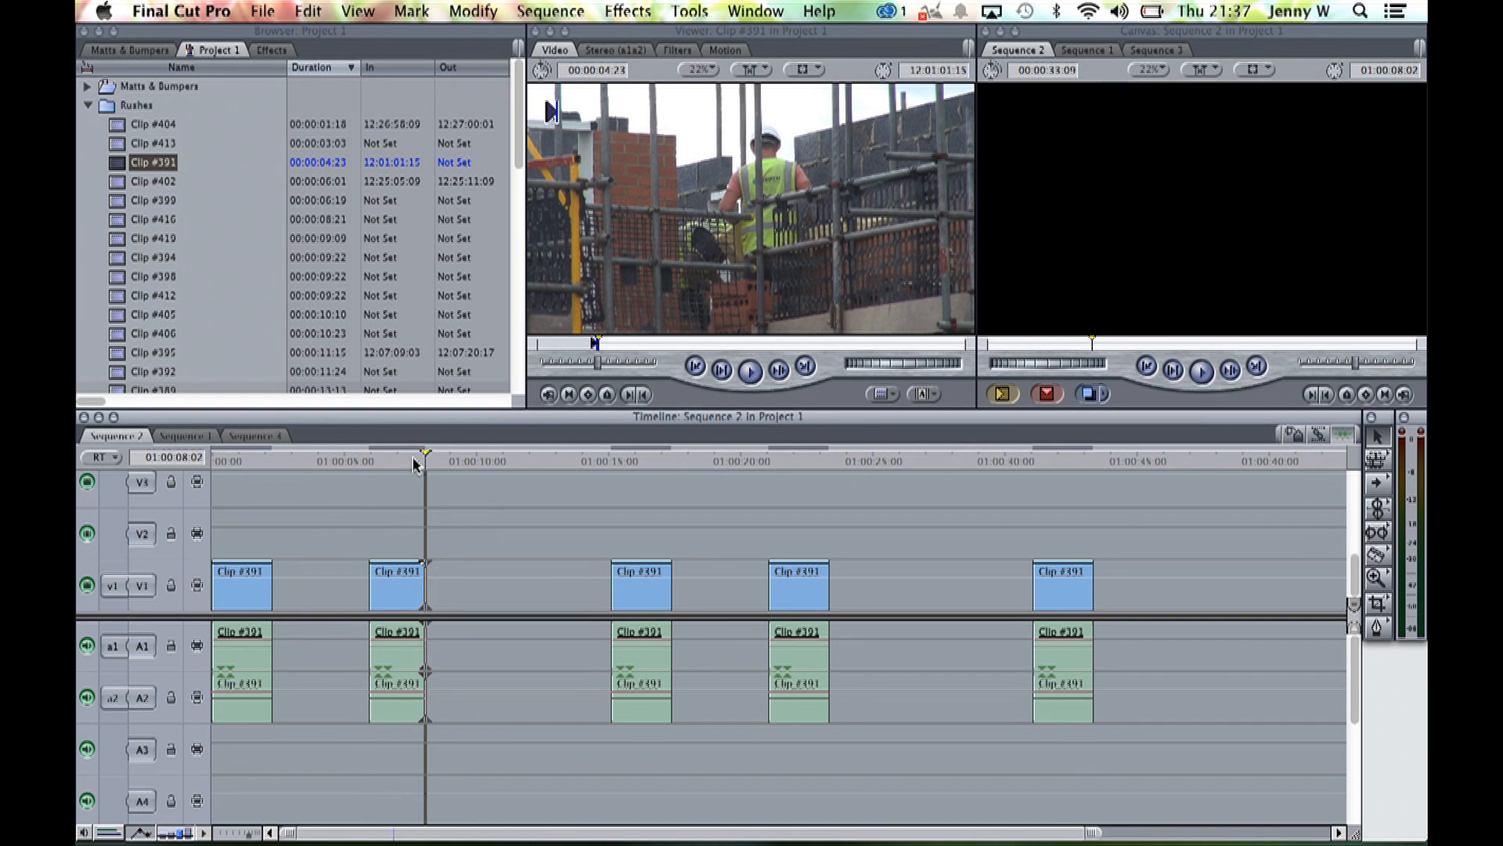
# Mark an in point at 01:00:09:12 and an out point at 01:00:11:19 in the empty stretch of Sequence 2
pyautogui.click(462, 460)
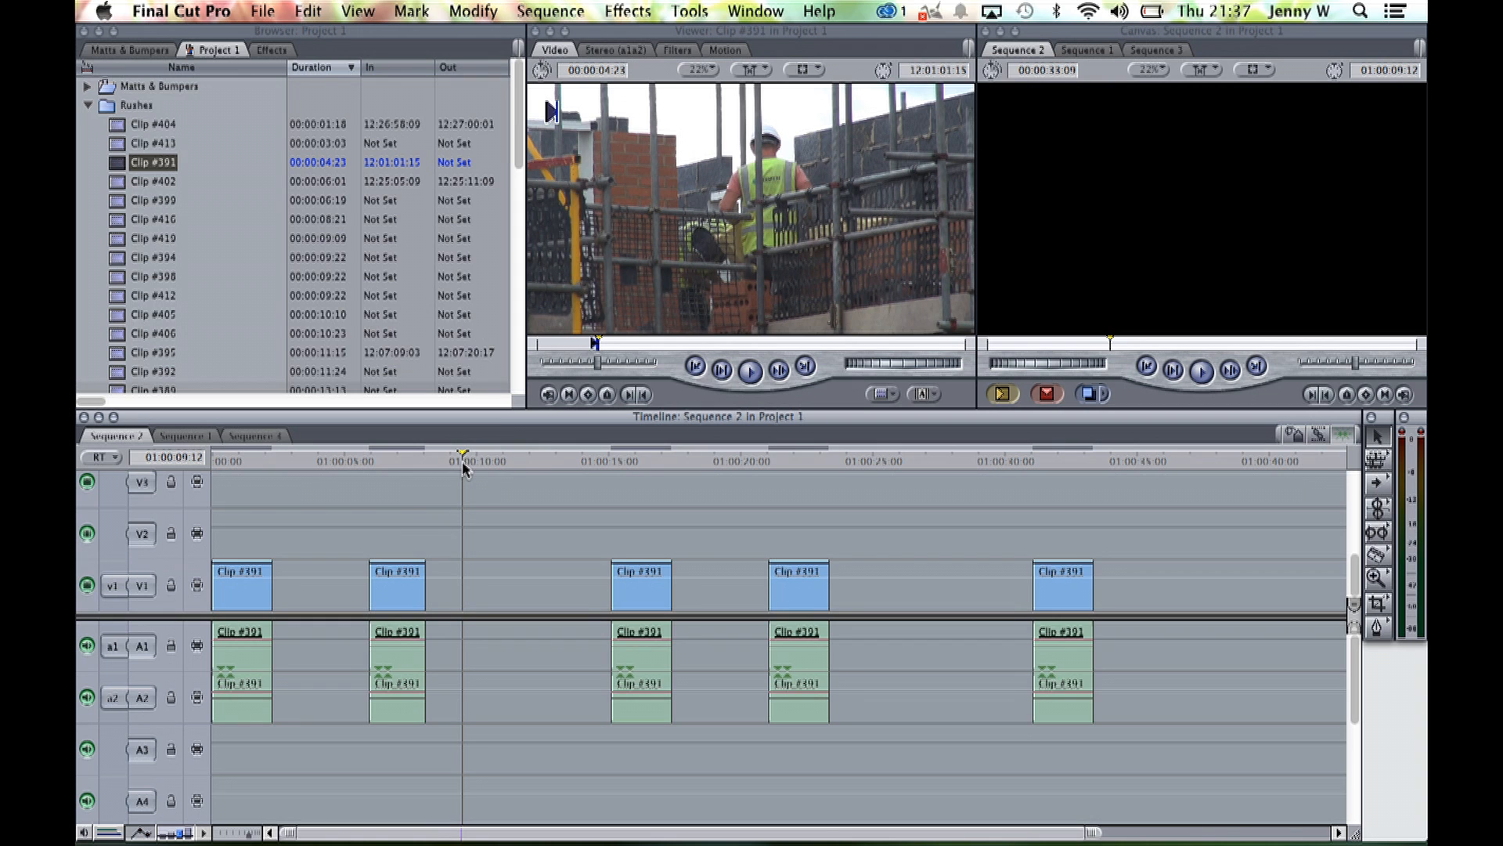
pyautogui.press('i')
pyautogui.click(522, 462)
pyautogui.press('o')
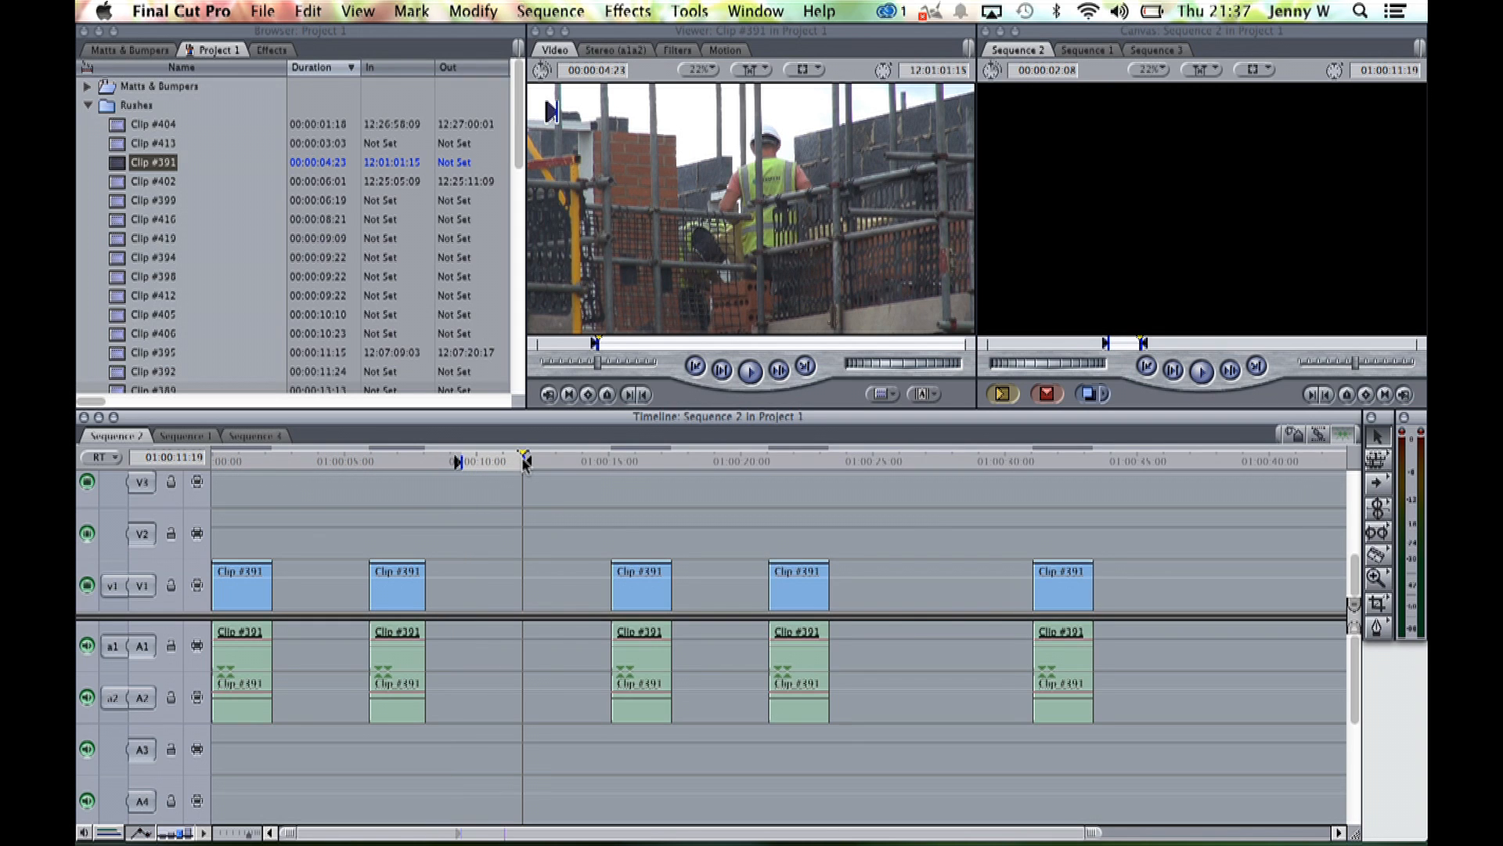
# Clear both the source in and out points of Clip #391
pyautogui.click(821, 342)
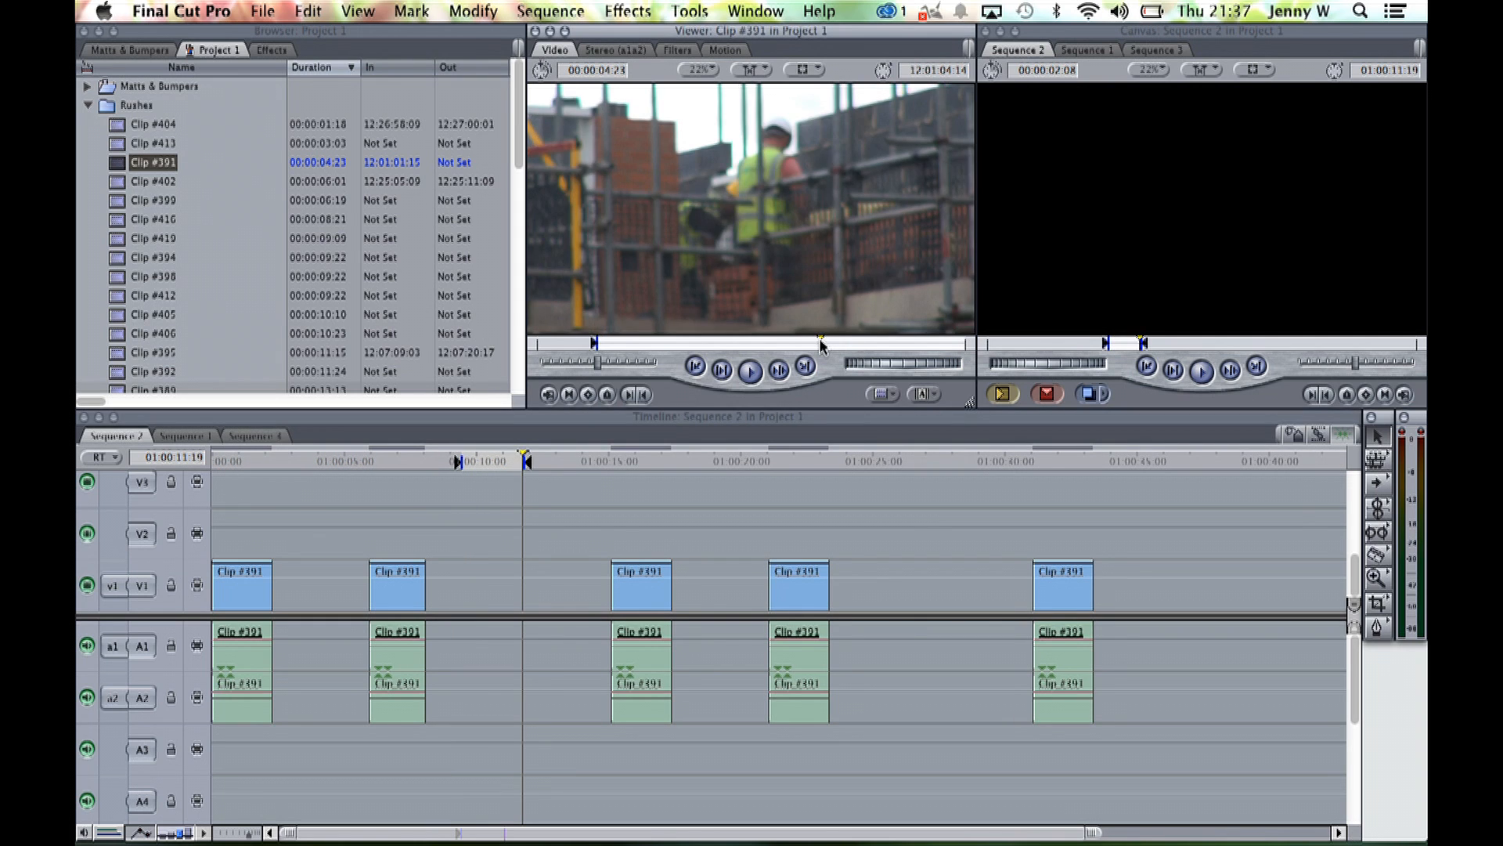
pyautogui.press('o')
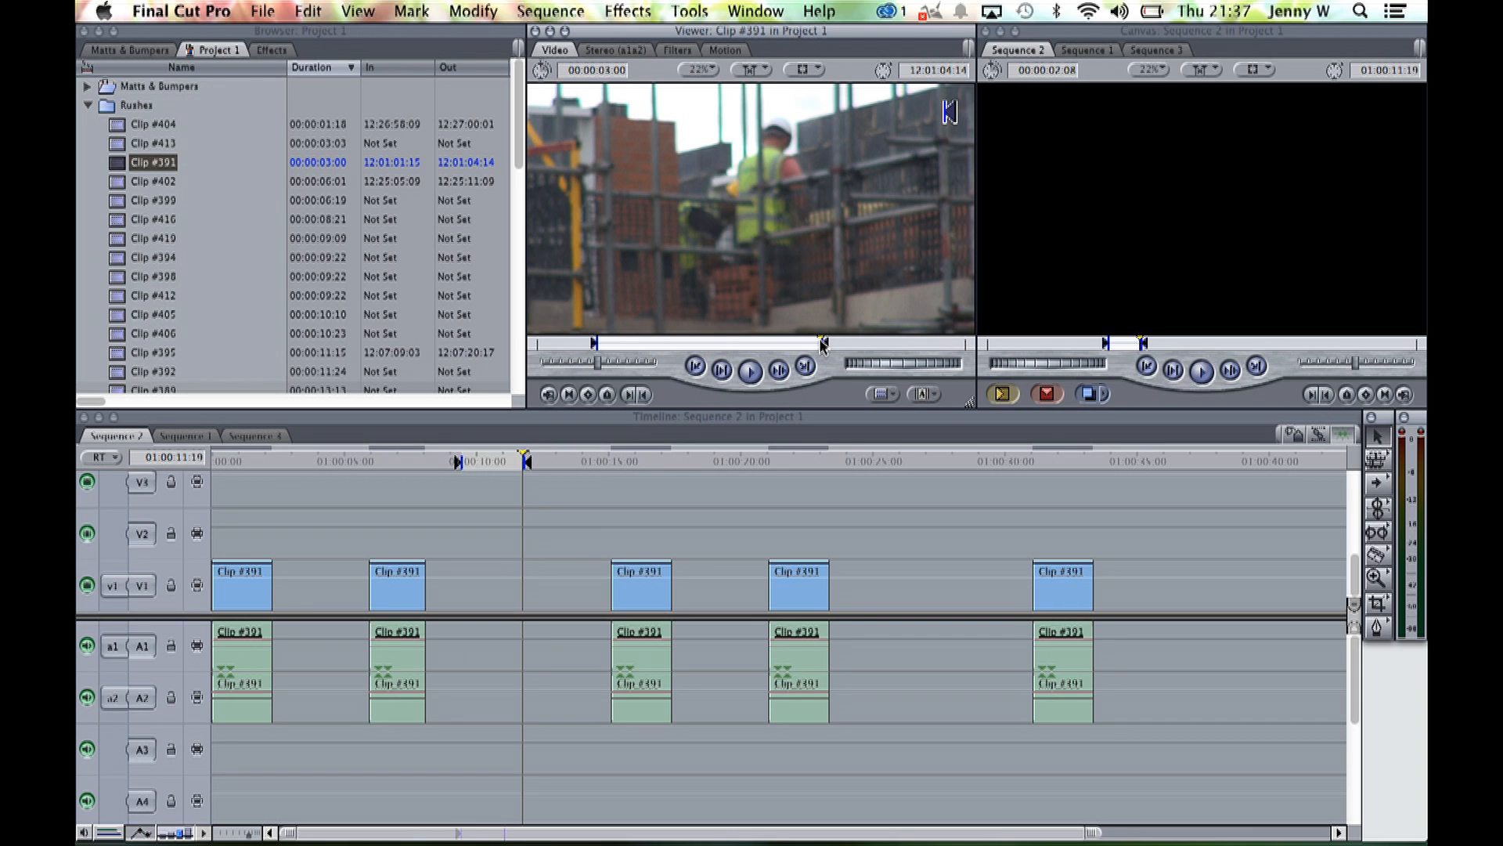
pyautogui.hotkey('alt', 'x')
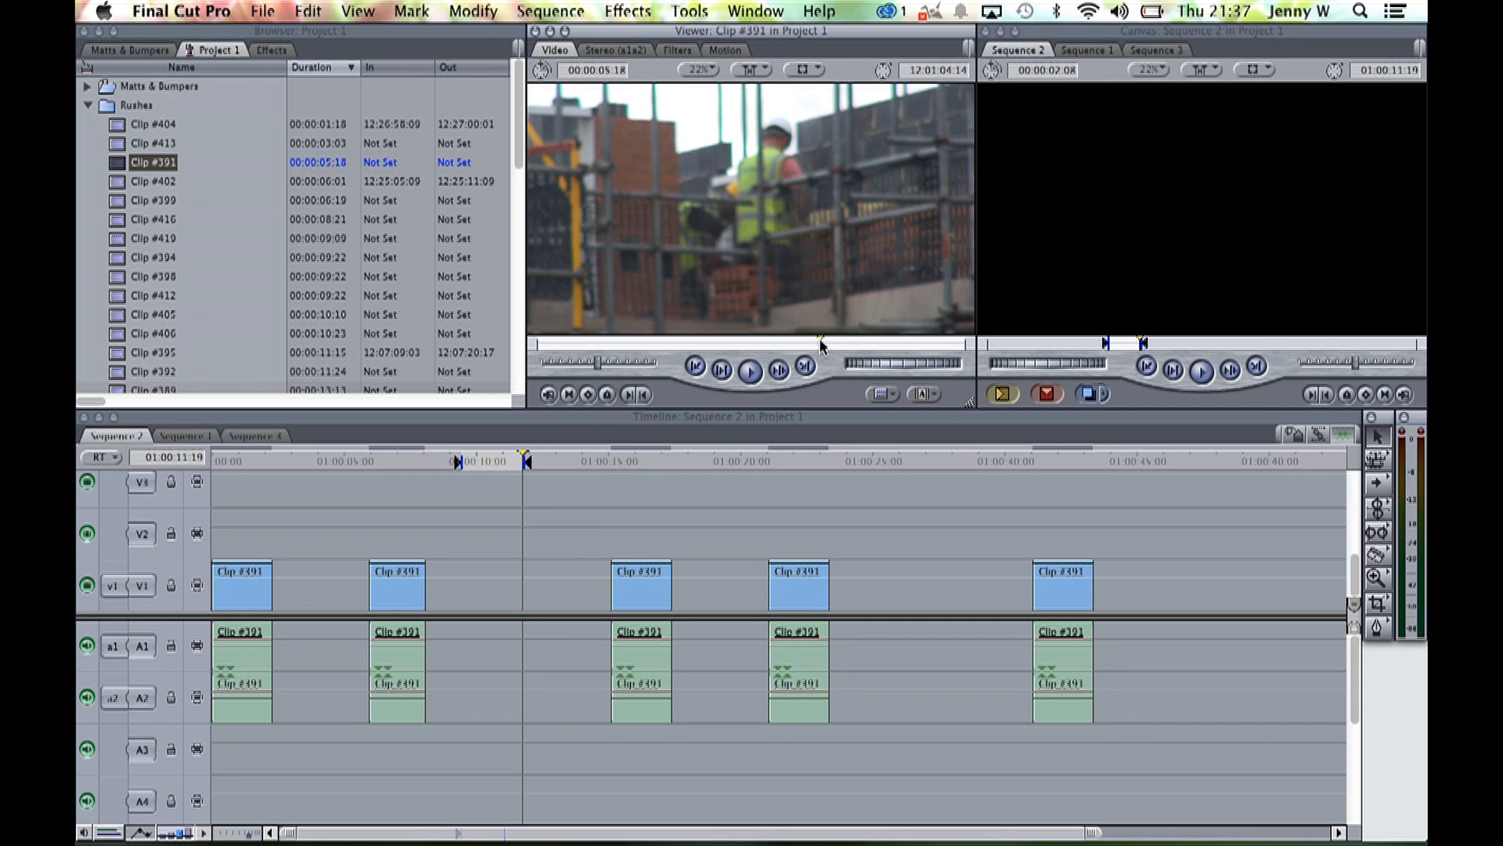
# Mark only an out point at 12:01:04:03 in Clip #391 and insert the clip into the marked range of Sequence 2
pyautogui.click(720, 342)
pyautogui.moveTo(724, 342); pyautogui.dragTo(789, 342)
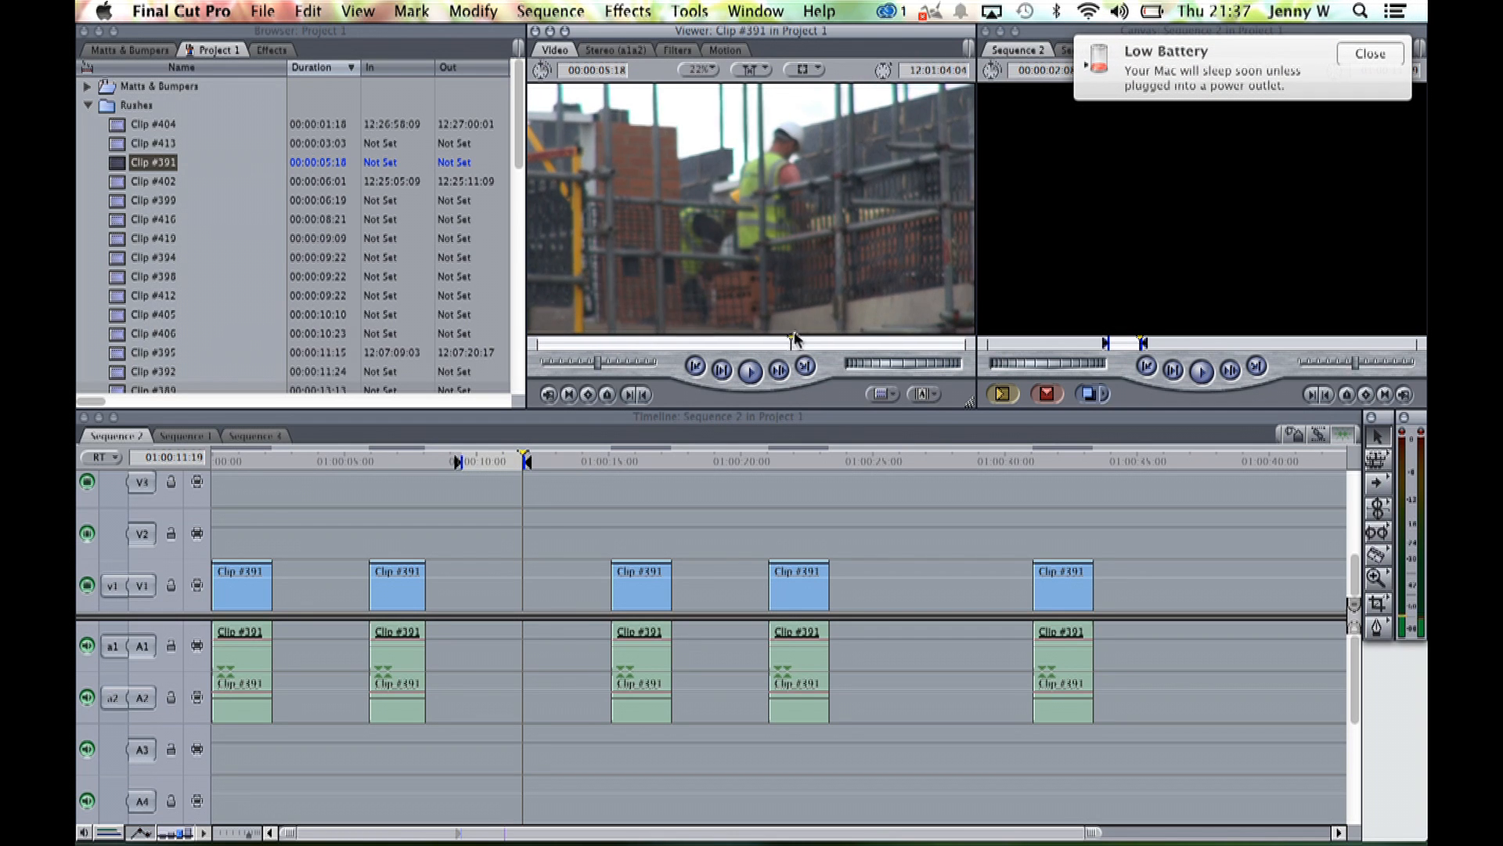
pyautogui.press('i')
pyautogui.press('o')
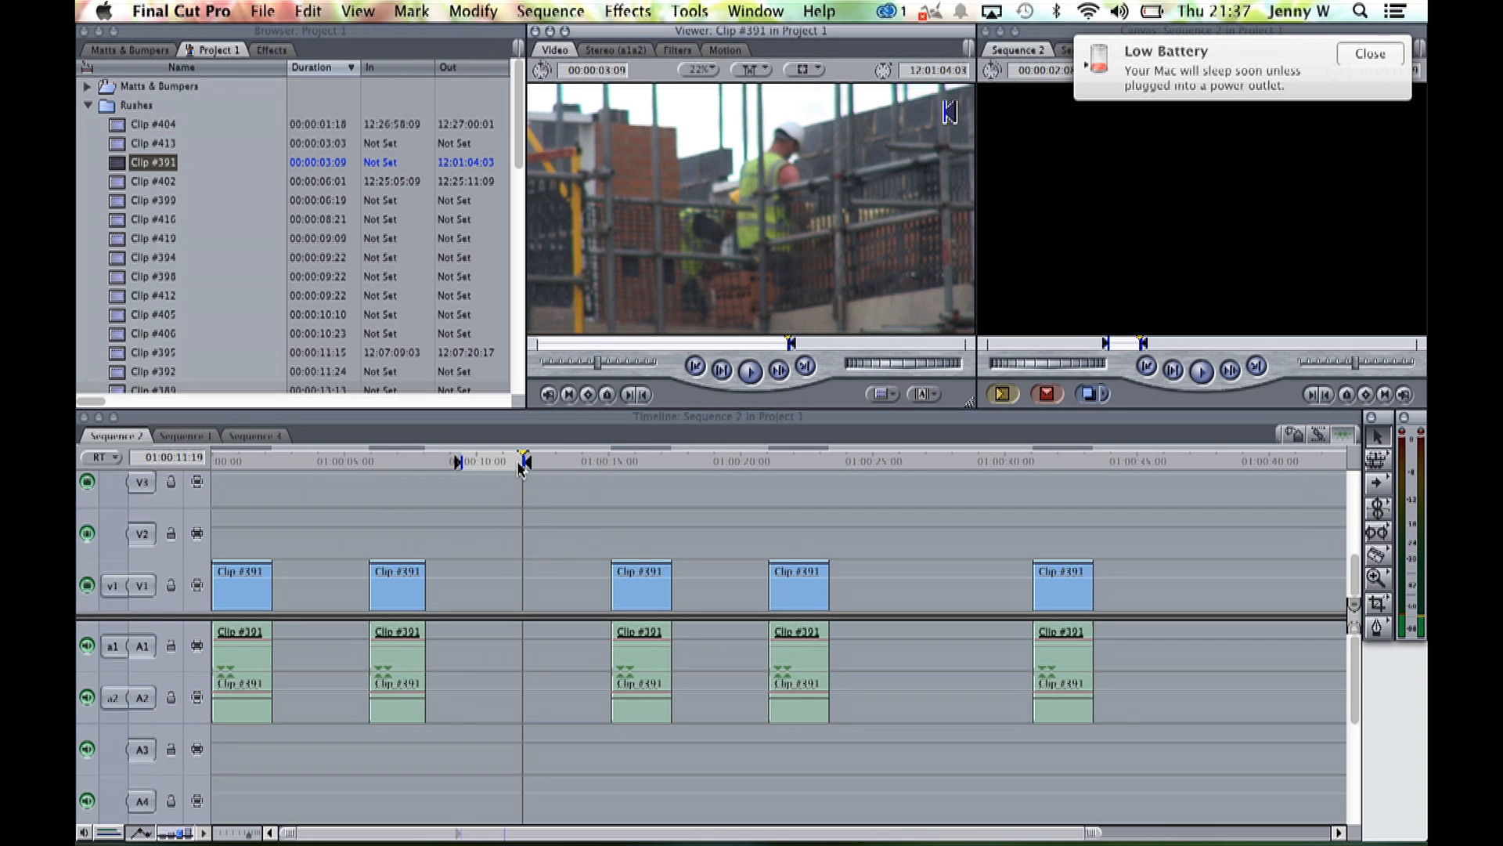
pyautogui.moveTo(780, 258); pyautogui.dragTo(1253, 135)
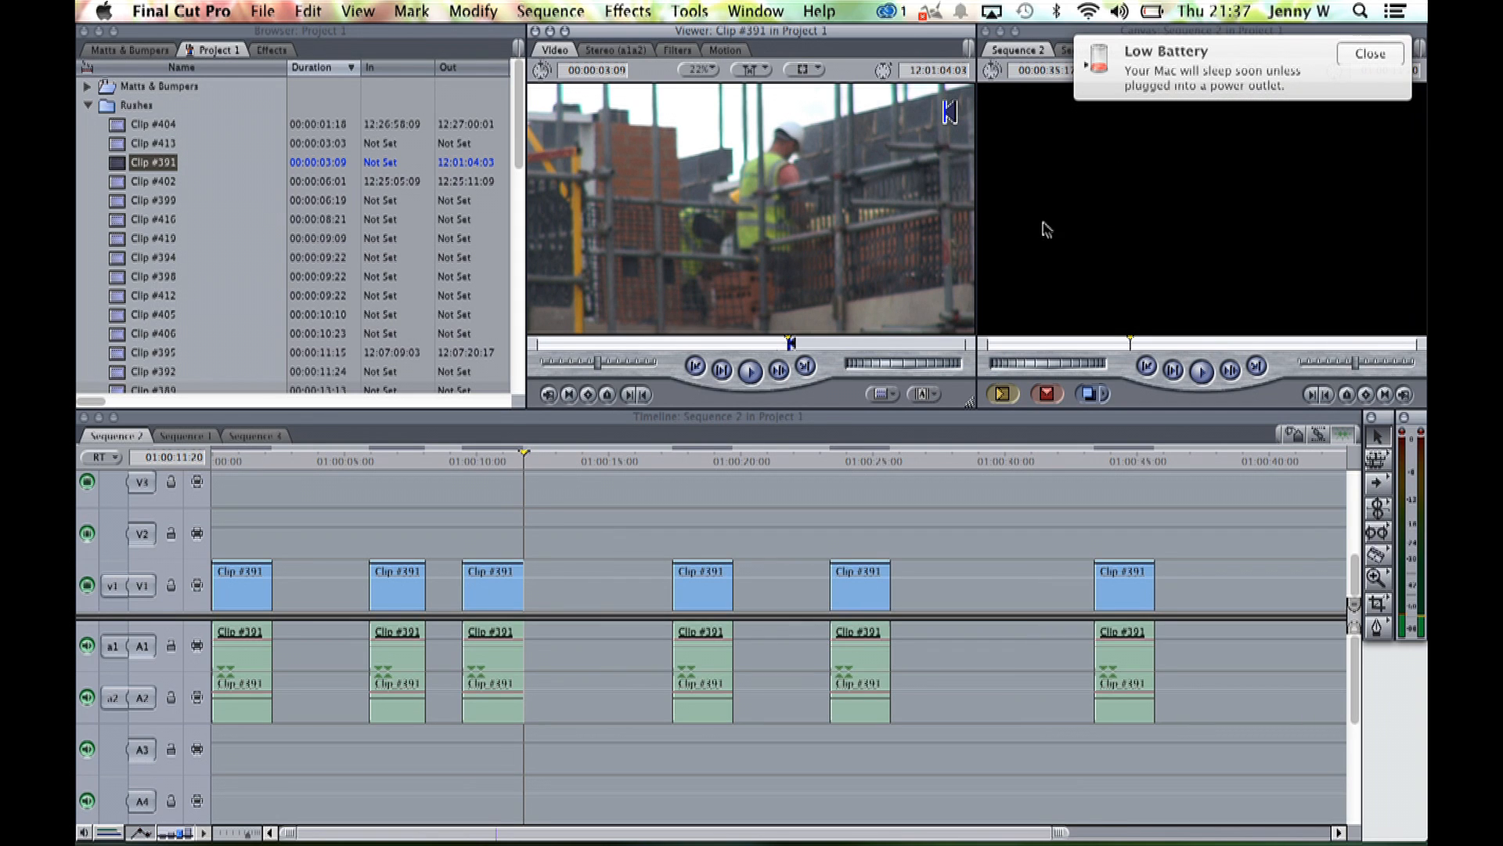
pyautogui.moveTo(523, 468)
pyautogui.mouseDown()
pyautogui.moveTo(516, 447)
pyautogui.moveTo(522, 468)
pyautogui.mouseUp()
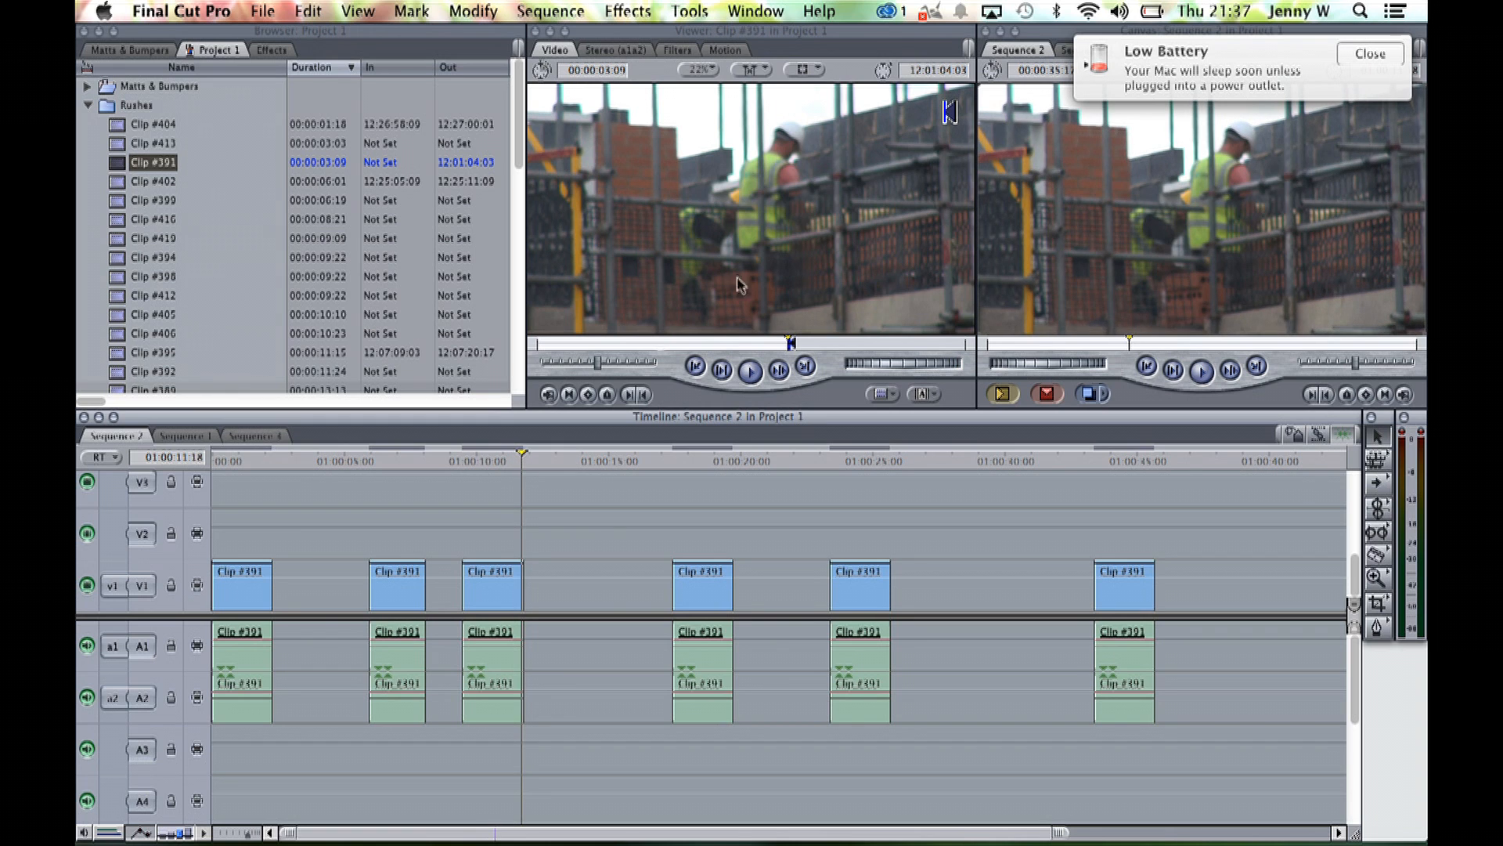